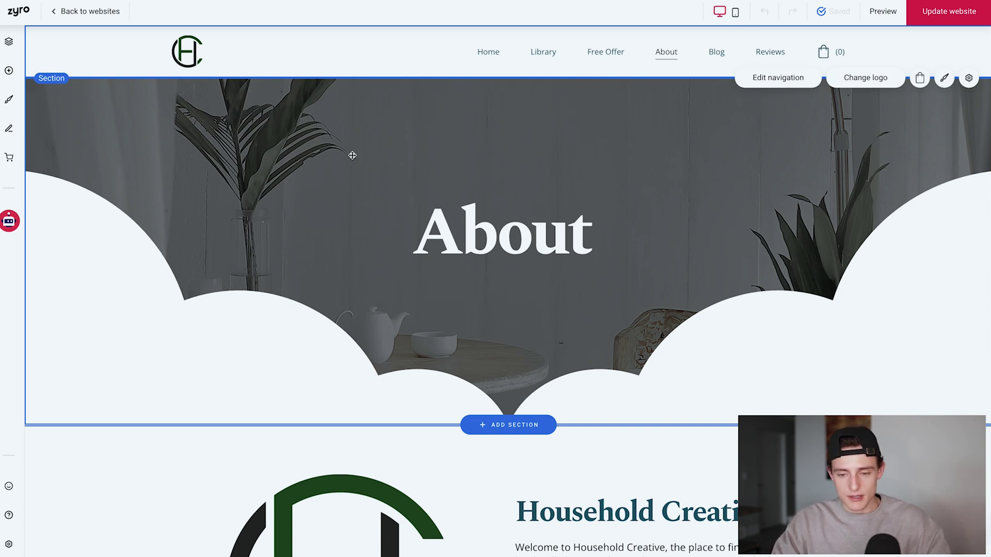
- Reopen the householdcreative.com site from the websites list and view the Library page's options in the page navigation
{"action": "left_click", "coordinate": [82, 18]}
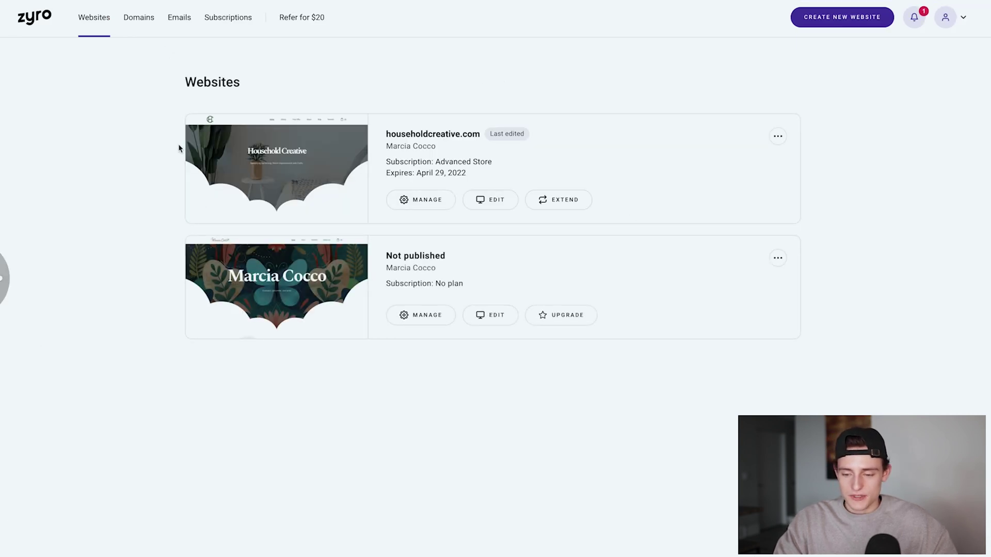
{"action": "left_click", "coordinate": [505, 208]}
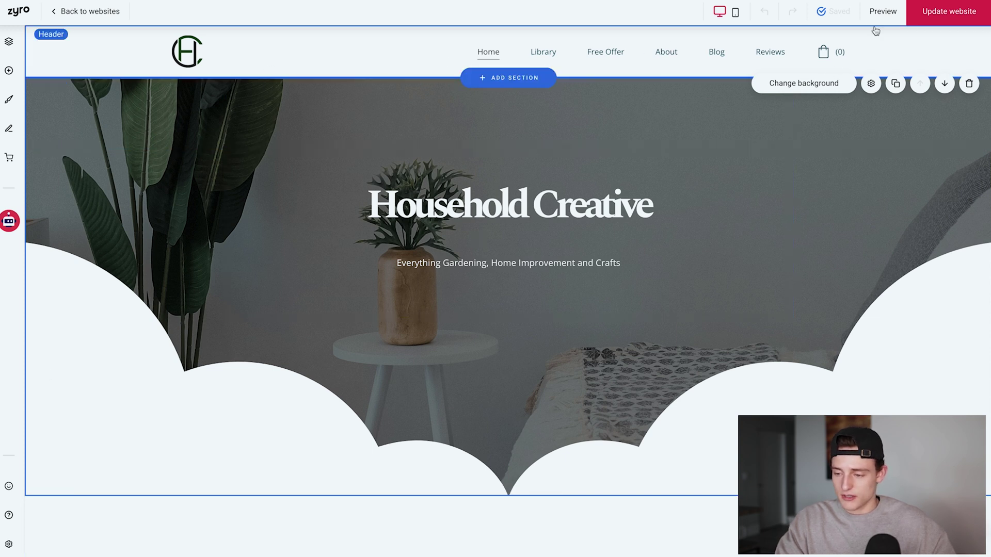
{"action": "left_click", "coordinate": [786, 77]}
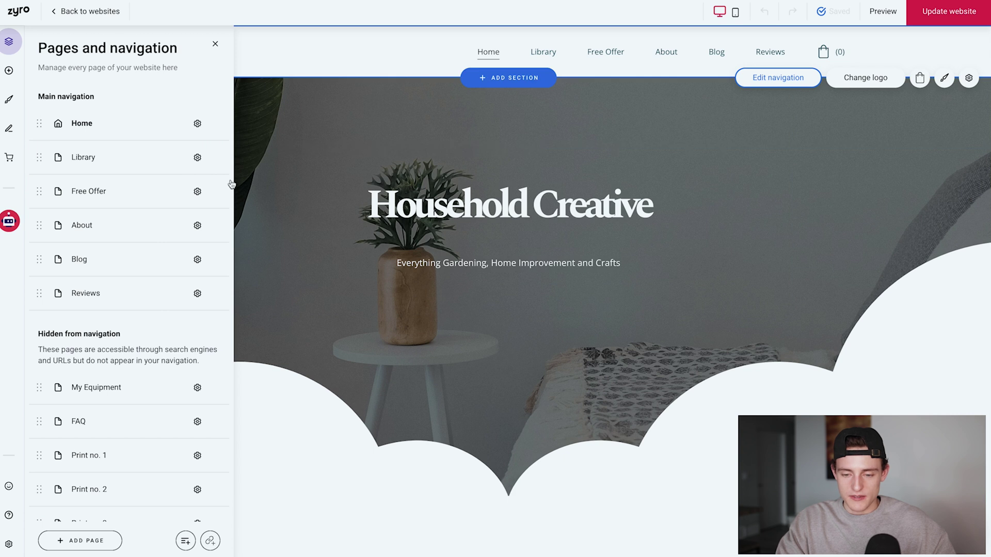
{"action": "left_click", "coordinate": [197, 158]}
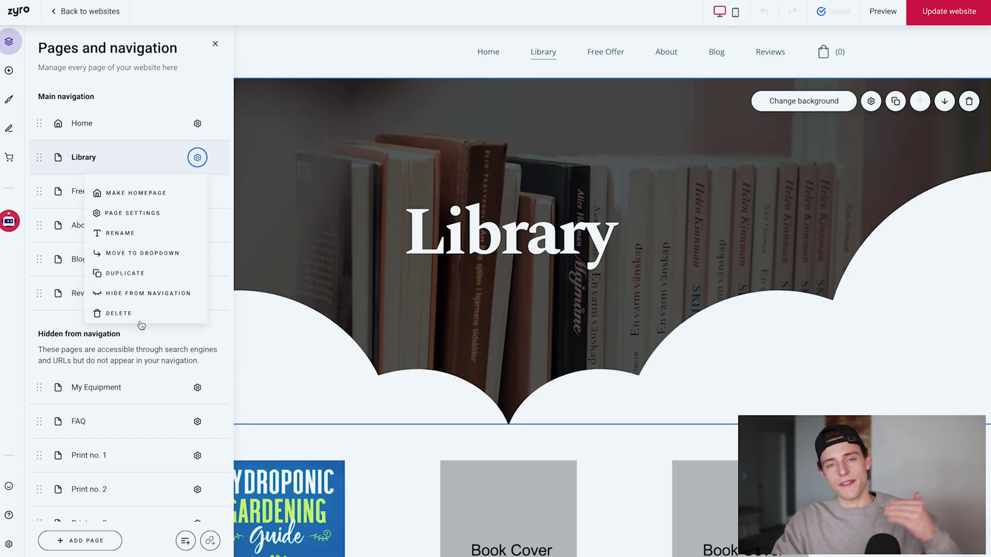
{"action": "left_click", "coordinate": [657, 157]}
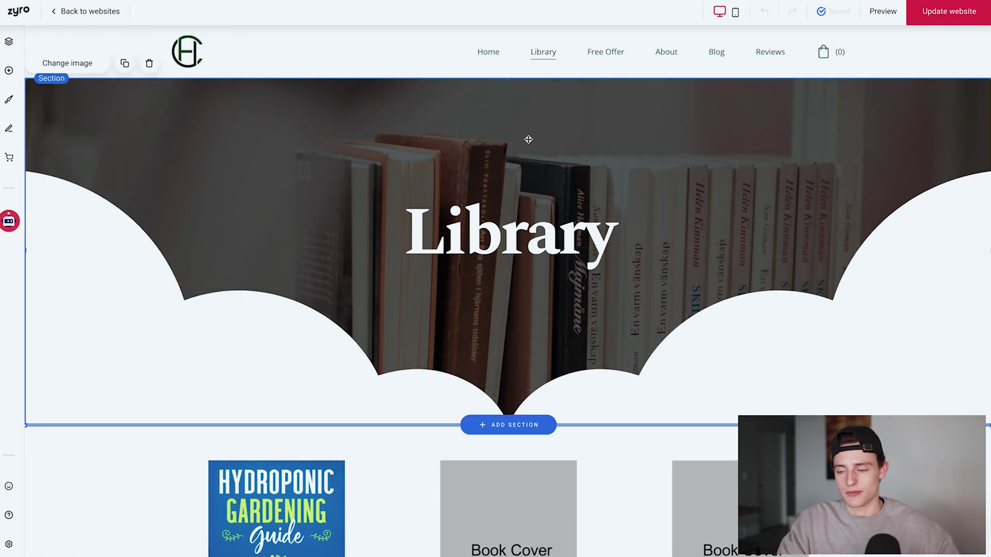
- Open the About page and browse the free images offered as replacements for its top section's background
{"action": "left_click", "coordinate": [667, 51]}
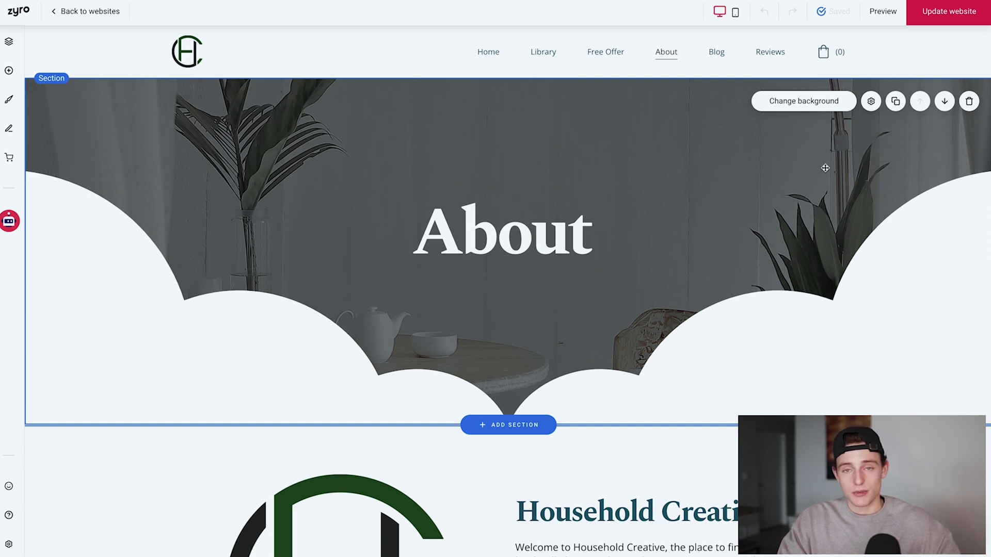
{"action": "left_click", "coordinate": [794, 101]}
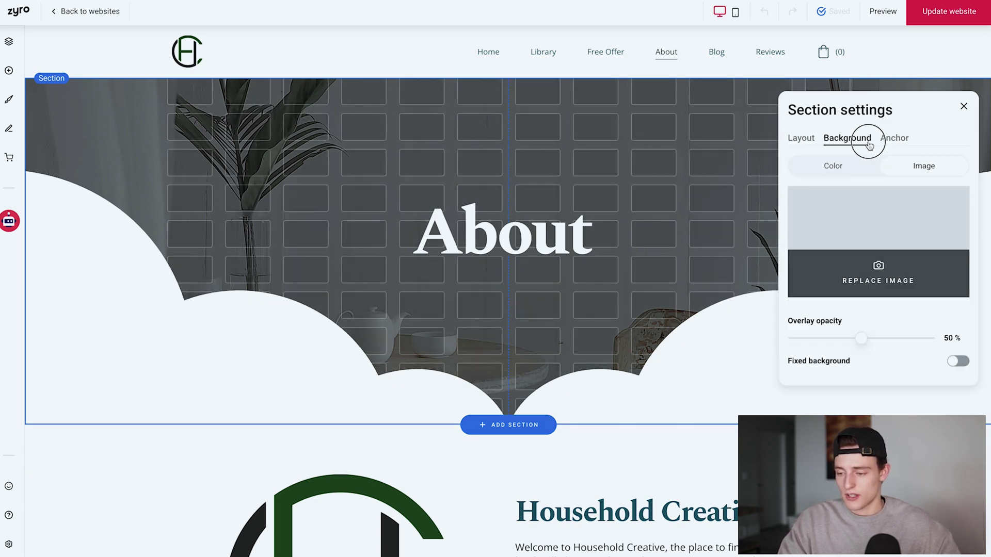
{"action": "left_click", "coordinate": [909, 278]}
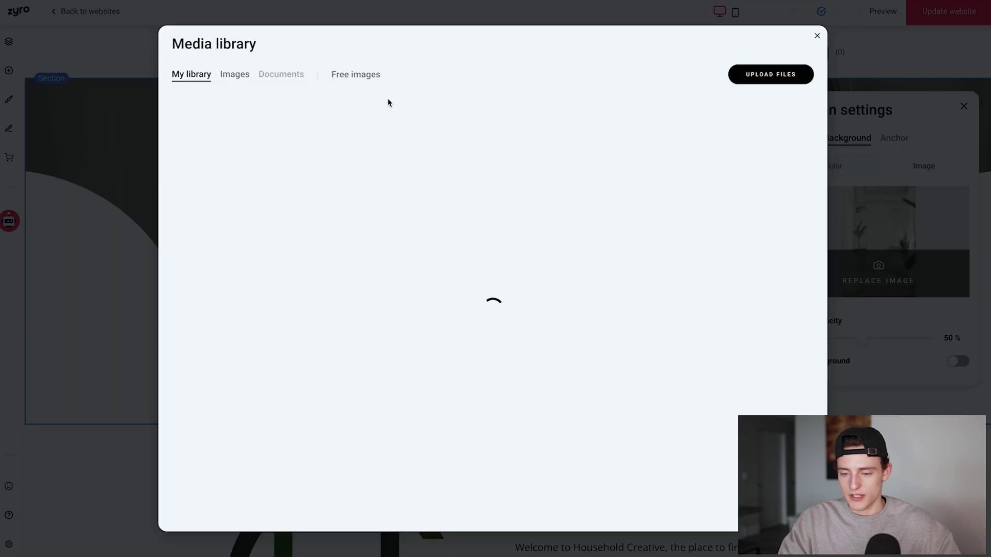
{"action": "left_click", "coordinate": [343, 75]}
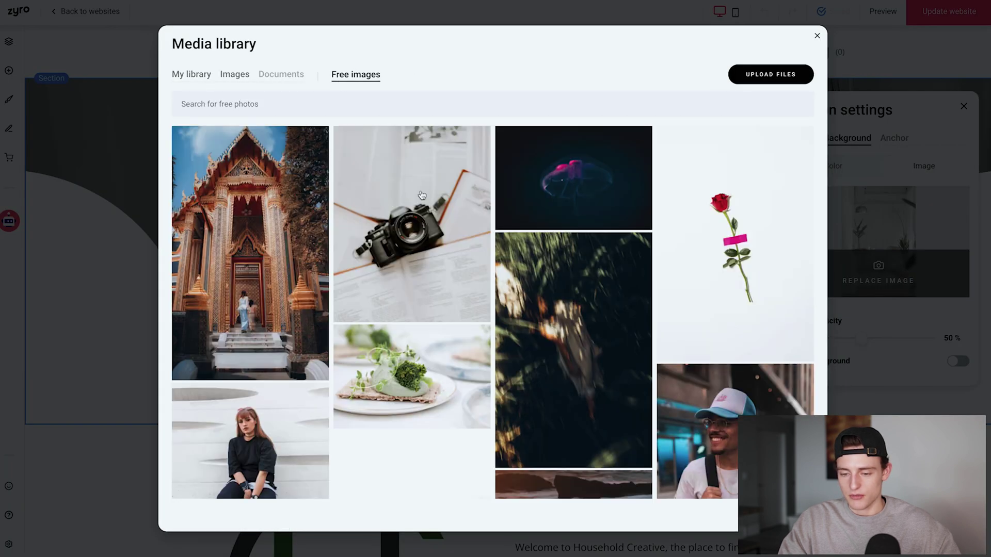
{"action": "left_click", "coordinate": [817, 36]}
{"action": "left_click", "coordinate": [989, 356]}
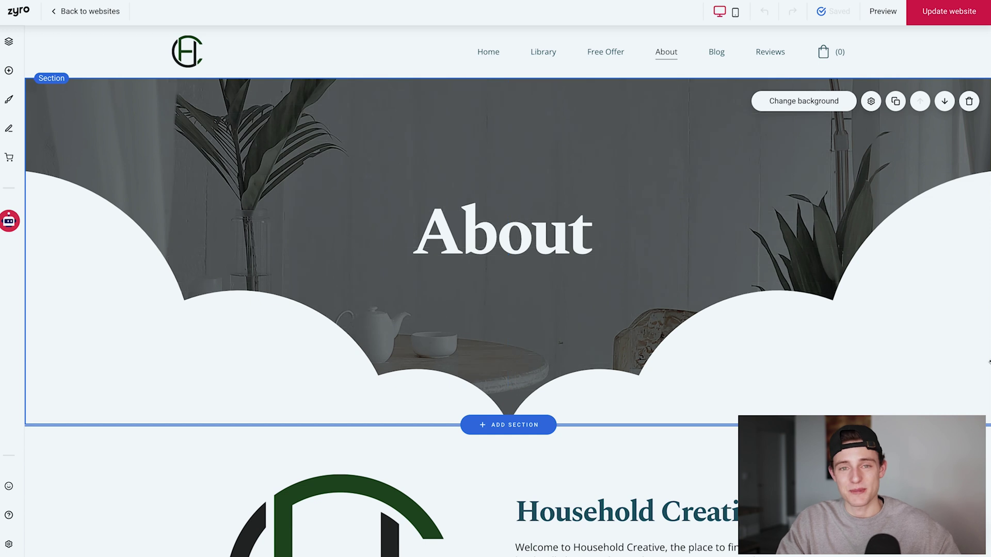
- Add the About section with "Quality, not quantity" text and an image below the Household Creative introduction, and delete that section
{"action": "scroll", "coordinate": [259, 247], "scroll_direction": "down", "scroll_amount": 3}
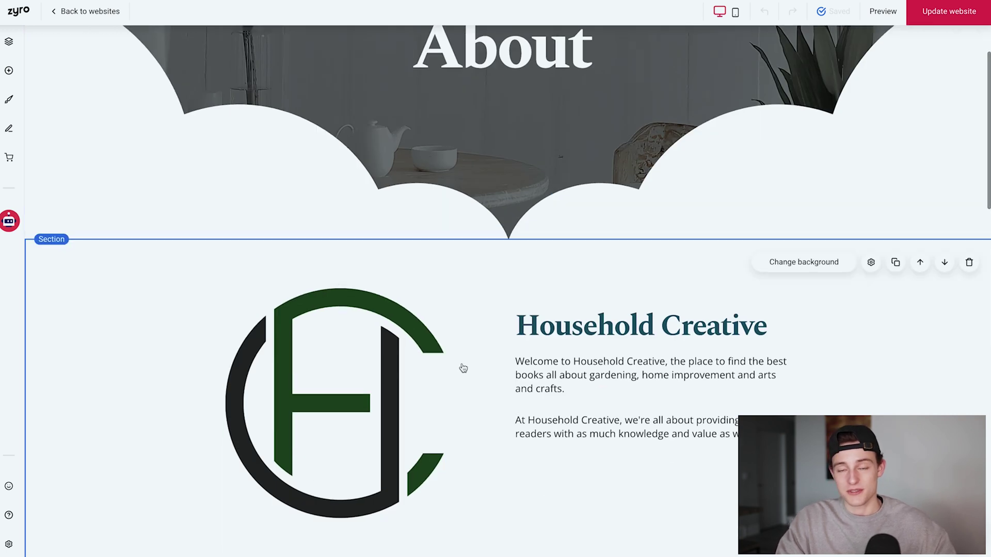
{"action": "scroll", "coordinate": [495, 403], "scroll_direction": "down", "scroll_amount": 2}
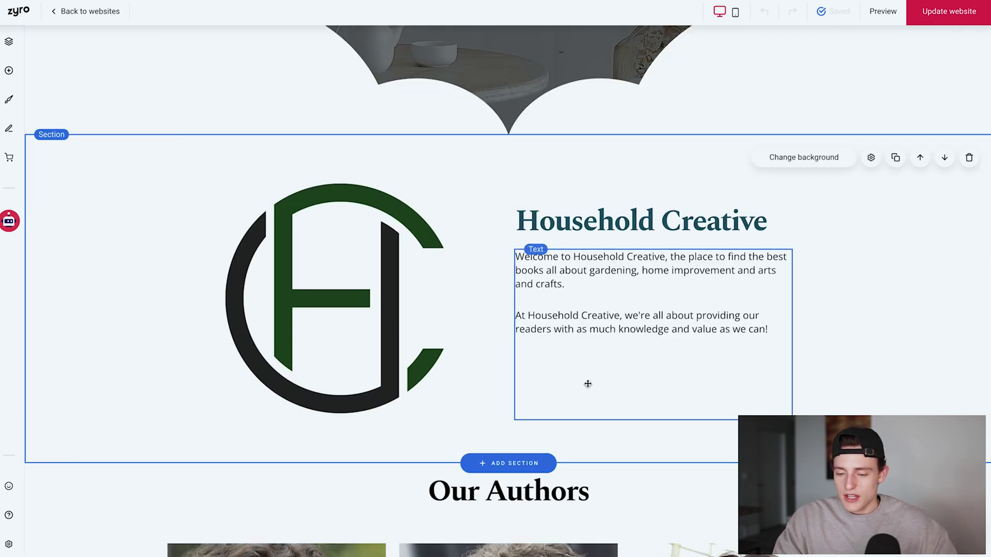
{"action": "scroll", "coordinate": [588, 384], "scroll_direction": "up", "scroll_amount": 2}
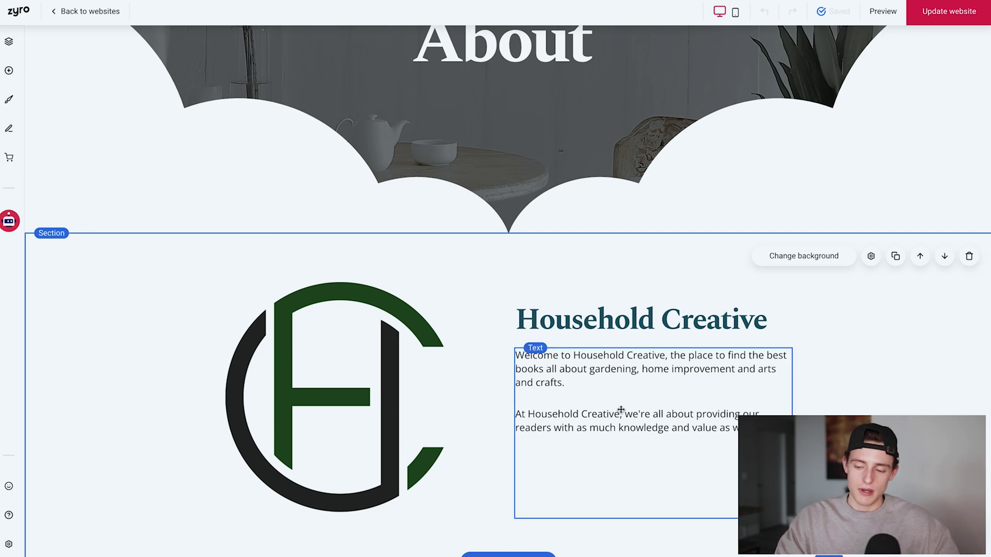
{"action": "scroll", "coordinate": [500, 450], "scroll_direction": "down", "scroll_amount": 2}
{"action": "mouse_move", "coordinate": [509, 439]}
{"action": "left_click", "coordinate": [509, 450]}
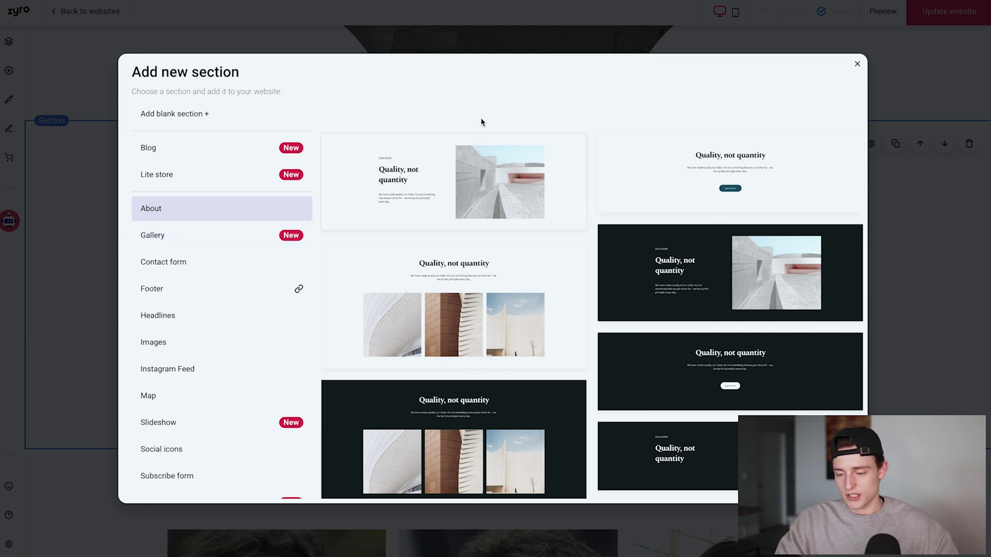
{"action": "left_click", "coordinate": [464, 185]}
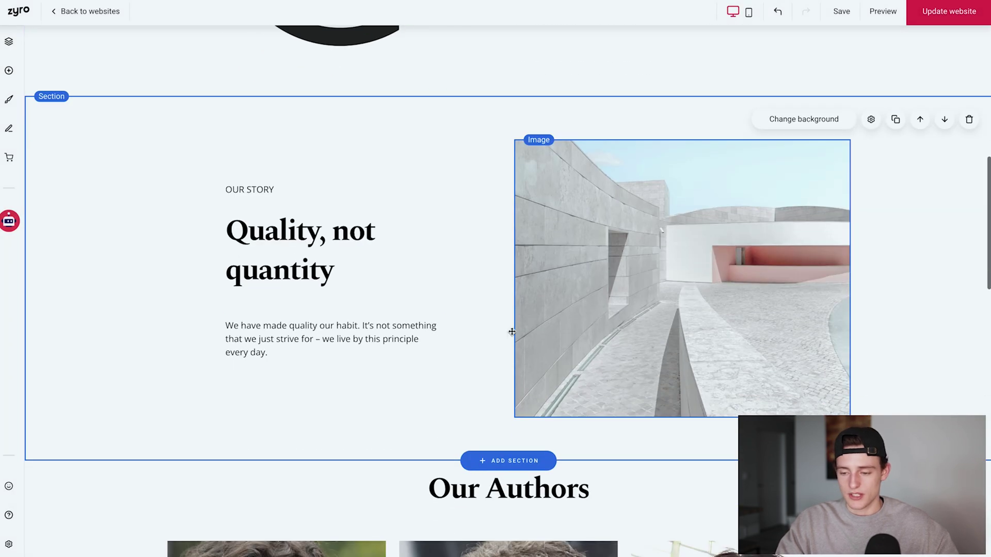
{"action": "left_click", "coordinate": [969, 120]}
- Review the About page down to Our Authors and browse the Images section layouts that can be inserted above it
{"action": "scroll", "coordinate": [264, 242], "scroll_direction": "up", "scroll_amount": 5}
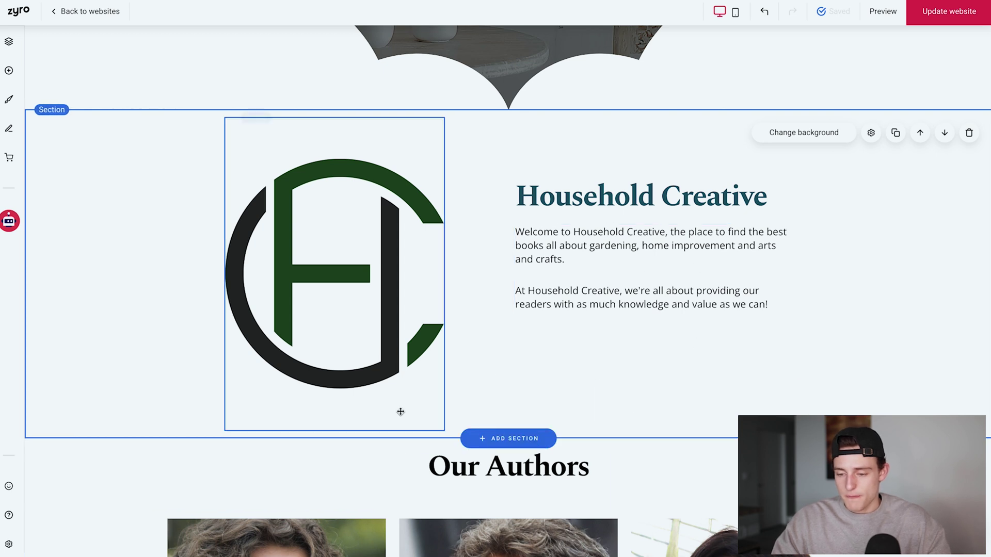
{"action": "scroll", "coordinate": [294, 247], "scroll_direction": "up", "scroll_amount": 5}
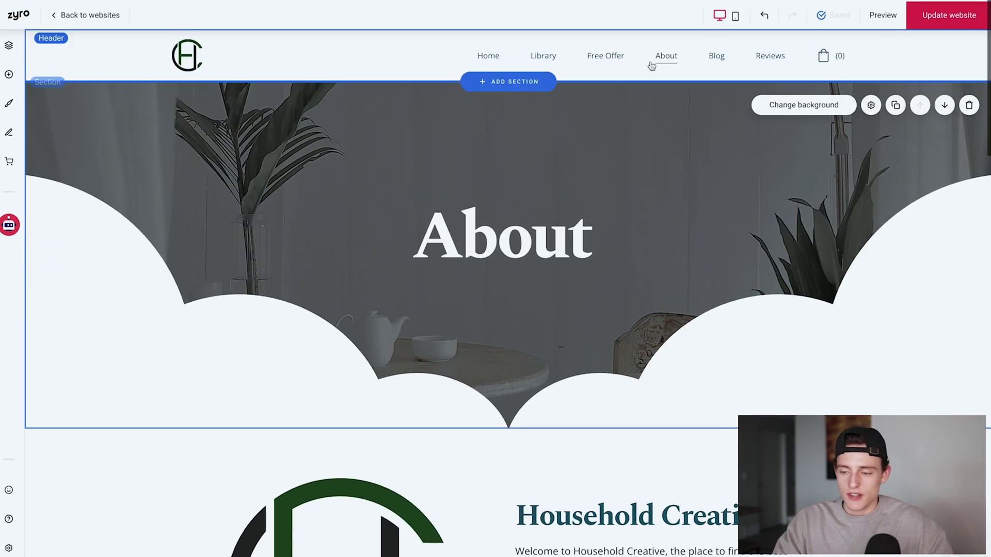
{"action": "scroll", "coordinate": [354, 279], "scroll_direction": "down", "scroll_amount": 6}
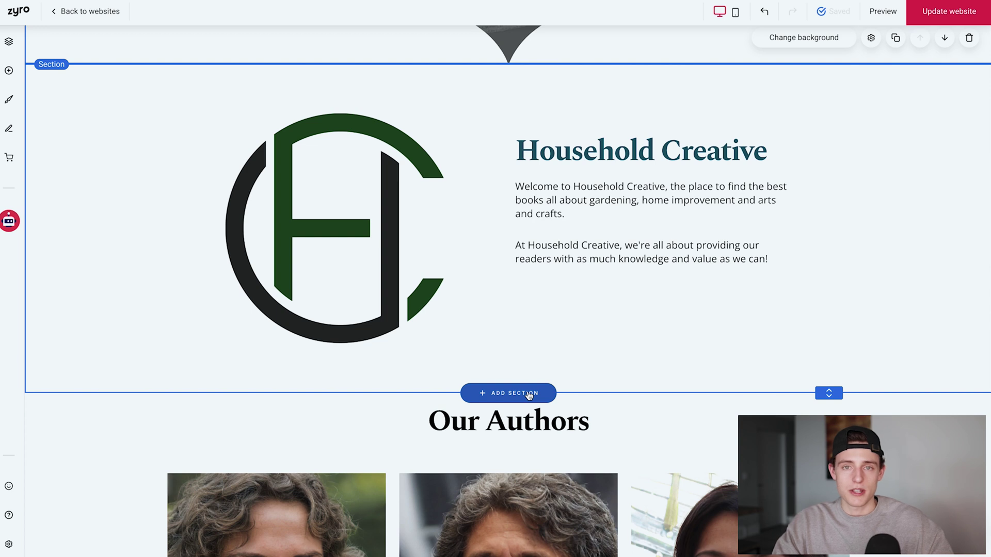
{"action": "scroll", "coordinate": [527, 394], "scroll_direction": "down", "scroll_amount": 5}
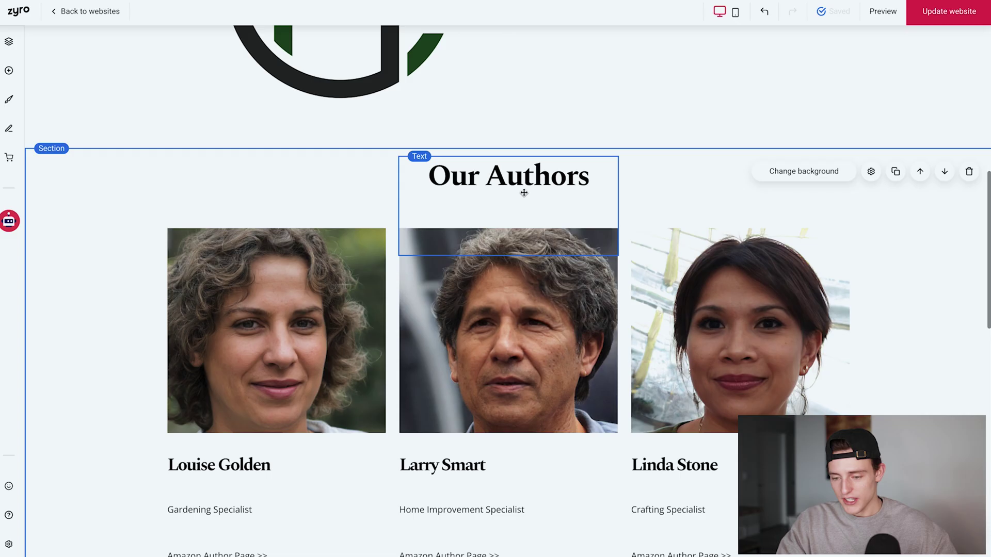
{"action": "scroll", "coordinate": [109, 301], "scroll_direction": "down", "scroll_amount": 1}
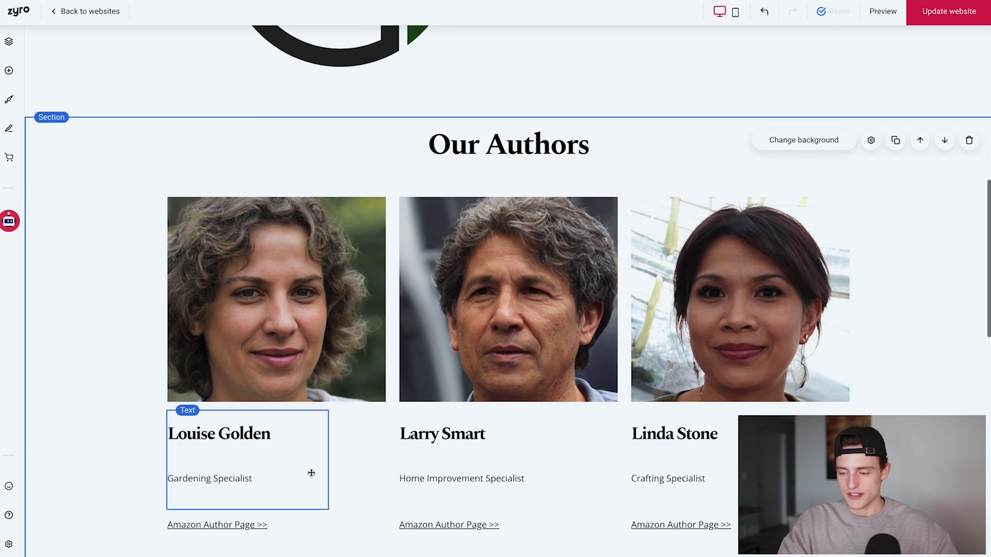
{"action": "scroll", "coordinate": [31, 101], "scroll_direction": "up", "scroll_amount": 1}
{"action": "mouse_move", "coordinate": [515, 126]}
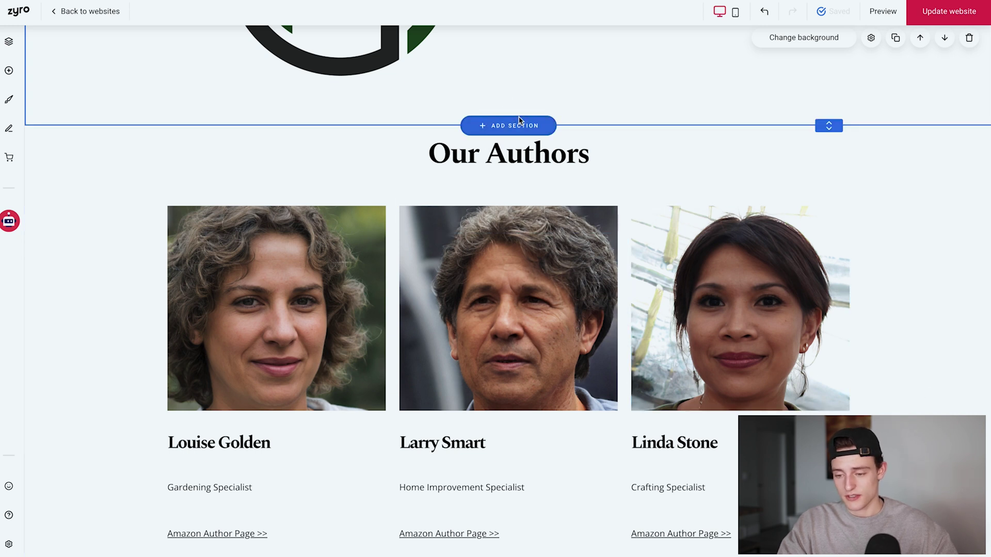
{"action": "left_click", "coordinate": [519, 122]}
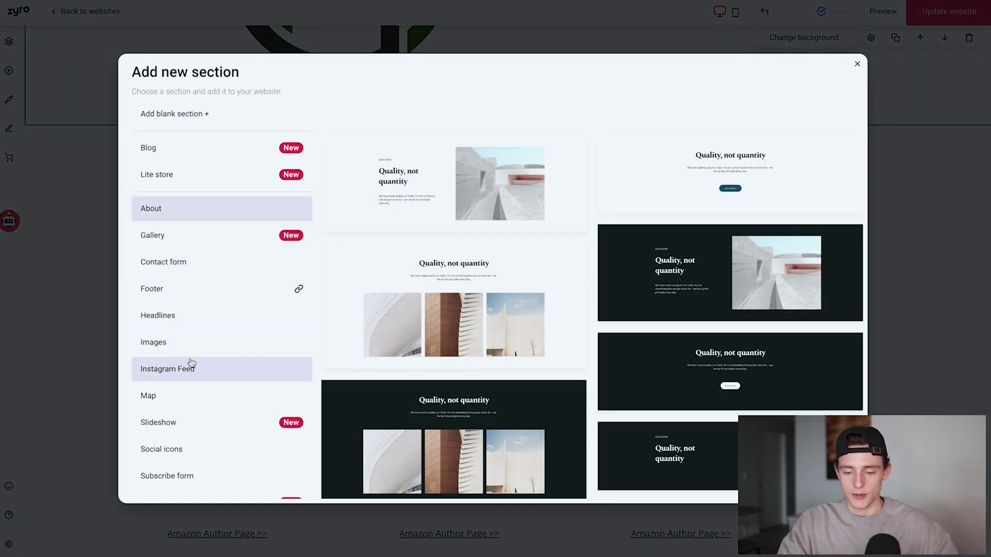
{"action": "left_click", "coordinate": [177, 350]}
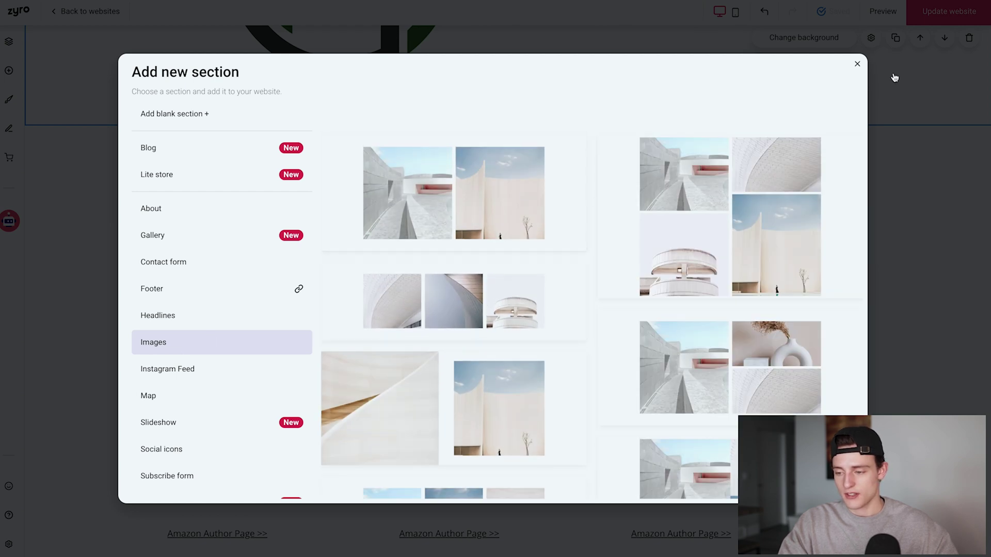
{"action": "left_click", "coordinate": [857, 64]}
- Place a new text element over the author details in the Our Authors section and delete it
{"action": "scroll", "coordinate": [476, 382], "scroll_direction": "down", "scroll_amount": 1}
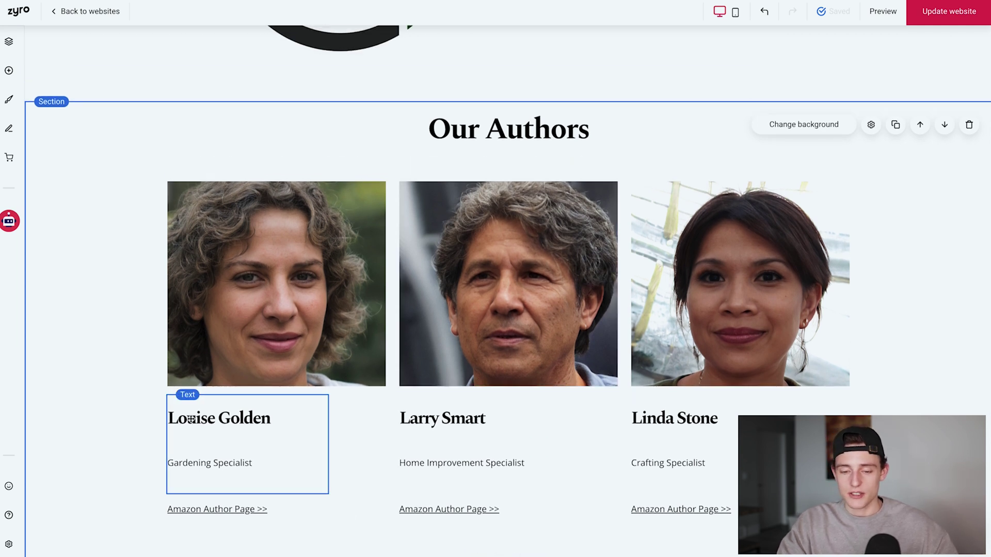
{"action": "left_click", "coordinate": [9, 70]}
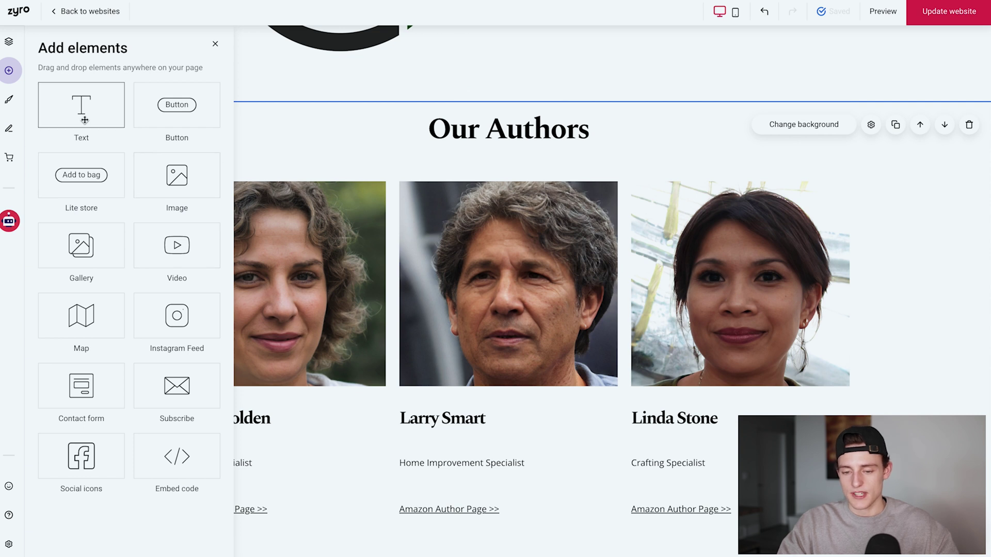
{"action": "left_click", "coordinate": [84, 120]}
{"action": "left_click_drag", "start_coordinate": [517, 335], "coordinate": [636, 443]}
{"action": "scroll", "coordinate": [634, 392], "scroll_direction": "down", "scroll_amount": 2}
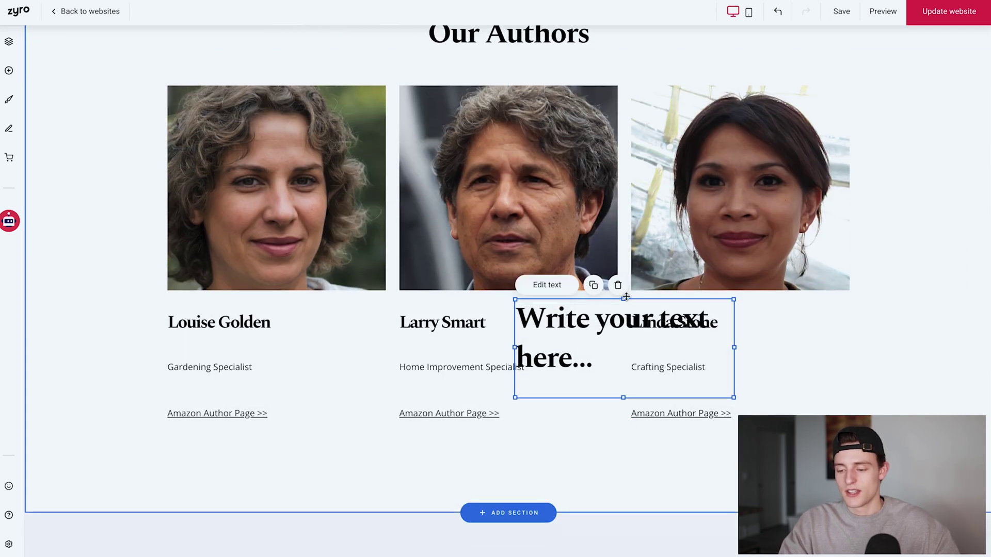
{"action": "left_click", "coordinate": [618, 285]}
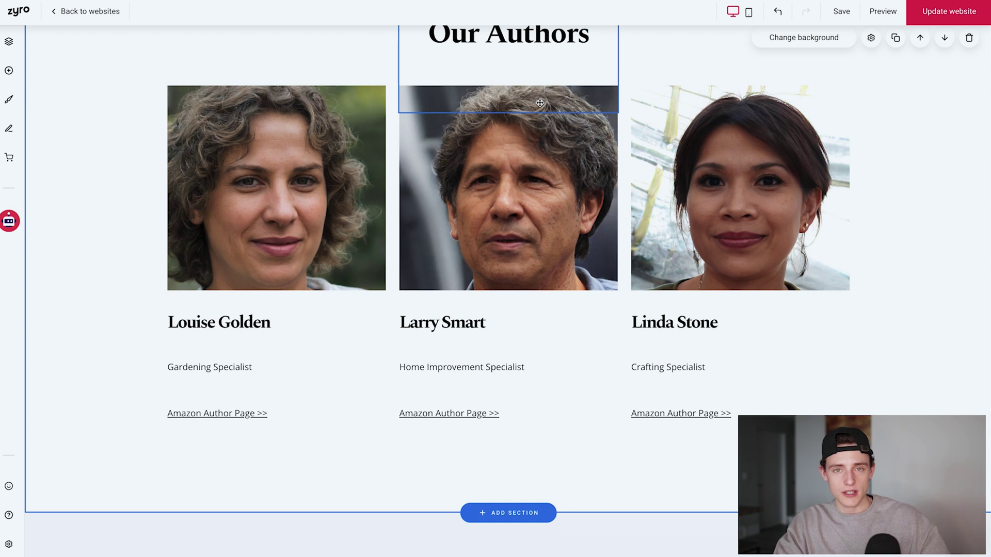
- Switch to Amazon, dismiss the price comparison pop-up and open the author page for the DIY Hydroponic Gardens book
{"action": "scroll", "coordinate": [564, 281], "scroll_direction": "up", "scroll_amount": 7}
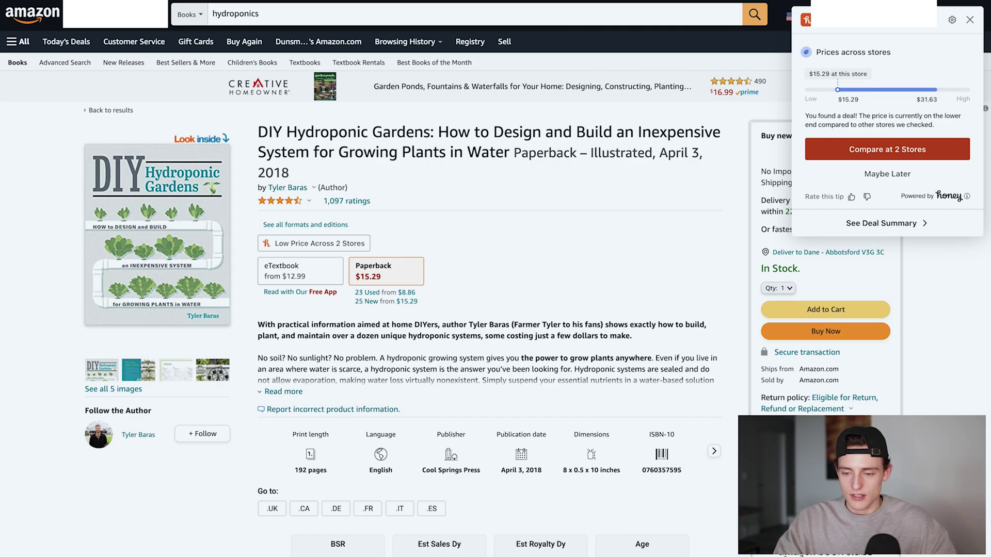
{"action": "mouse_move", "coordinate": [296, 191]}
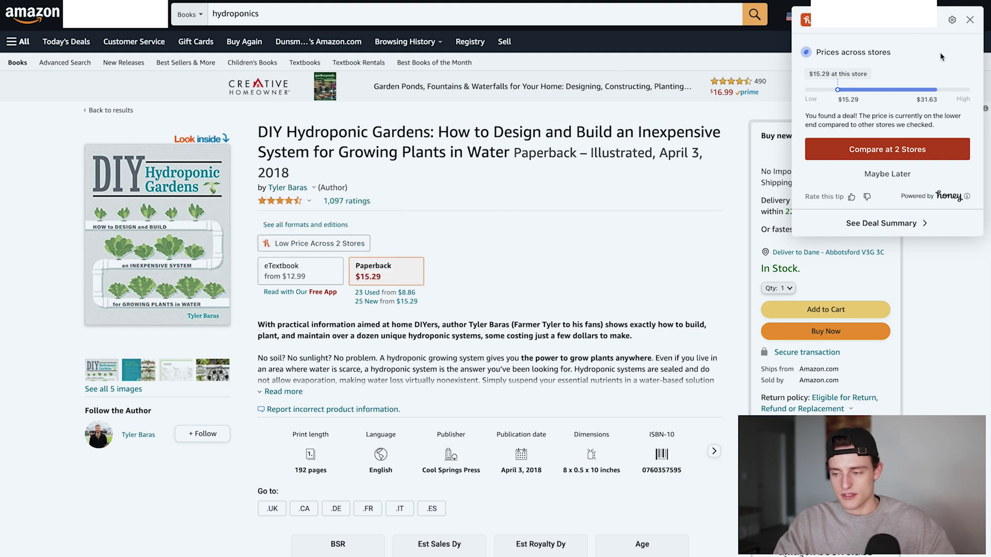
{"action": "left_click", "coordinate": [971, 21]}
{"action": "mouse_move", "coordinate": [283, 194]}
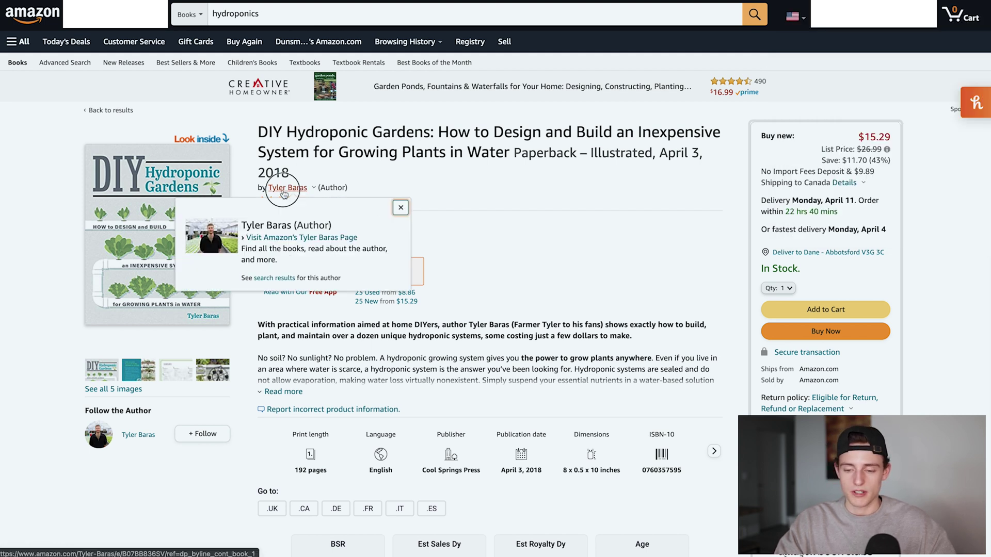
{"action": "left_click", "coordinate": [307, 238]}
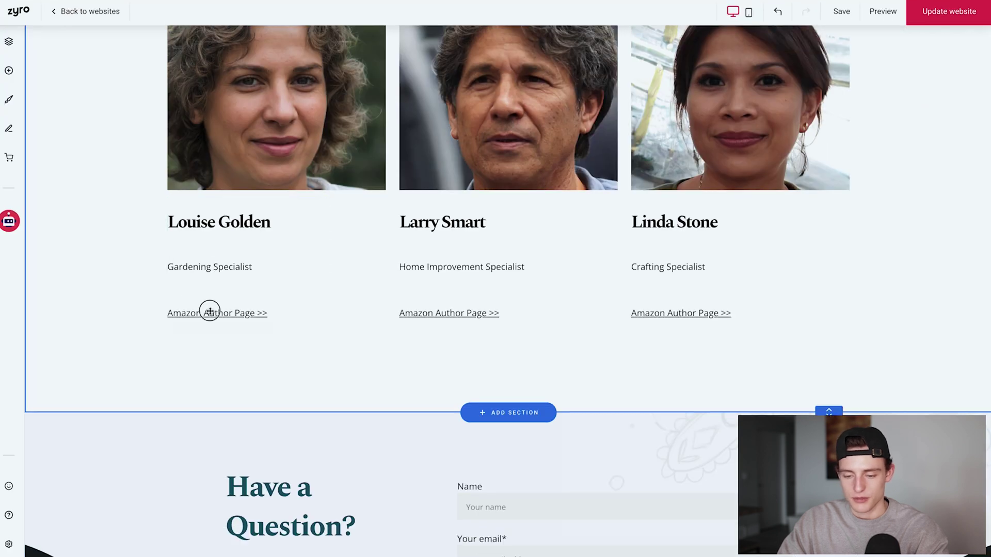
- Link the Gardening Specialist's "Amazon Author Page >>" text to the web address of the Amazon author page and save the link
{"action": "left_click", "coordinate": [213, 314]}
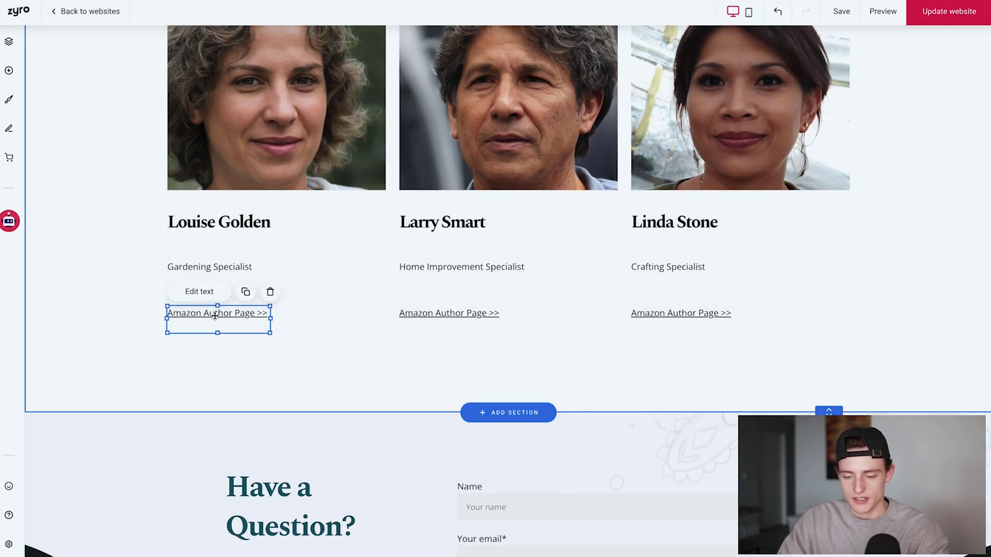
{"action": "left_click", "coordinate": [195, 298]}
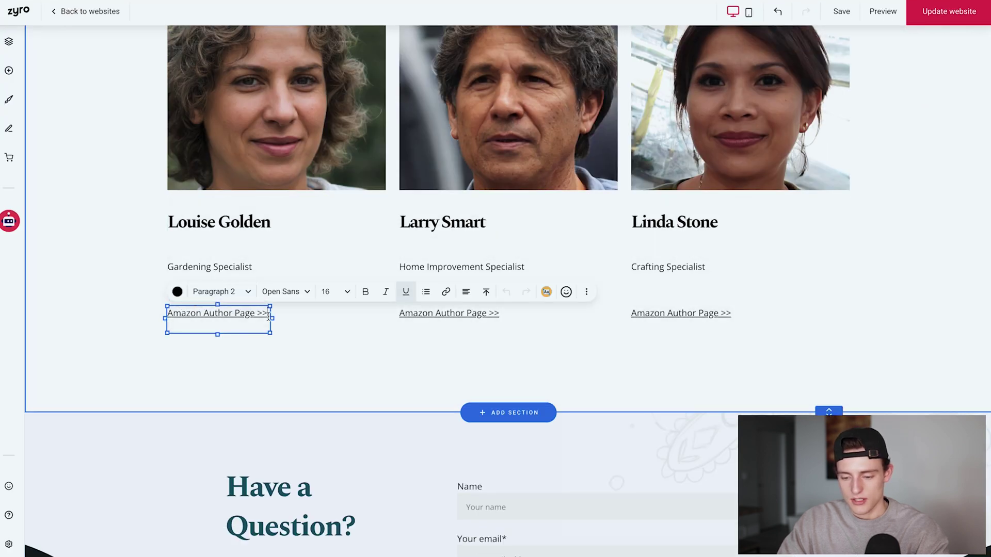
{"action": "left_click", "coordinate": [447, 293]}
{"action": "left_click", "coordinate": [408, 119]}
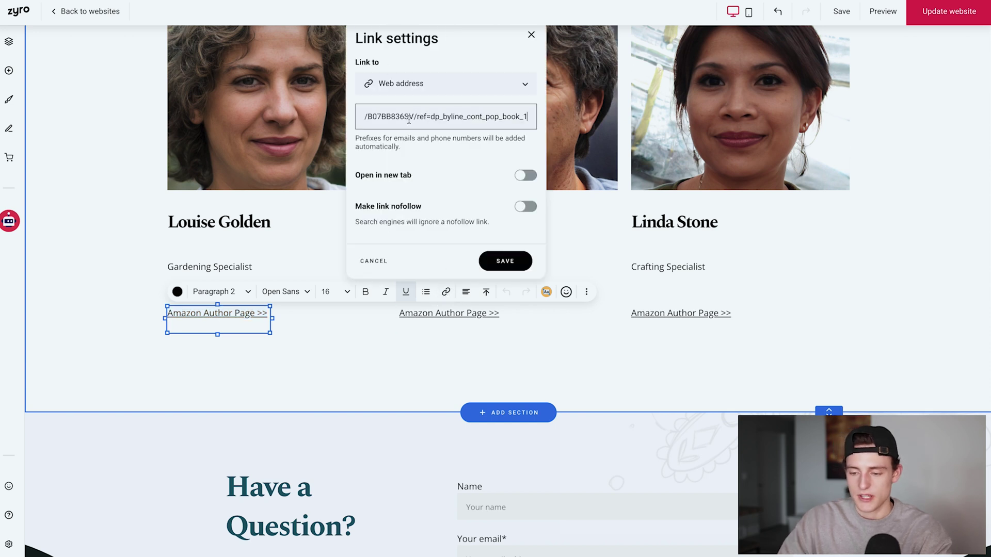
{"action": "left_click", "coordinate": [504, 260]}
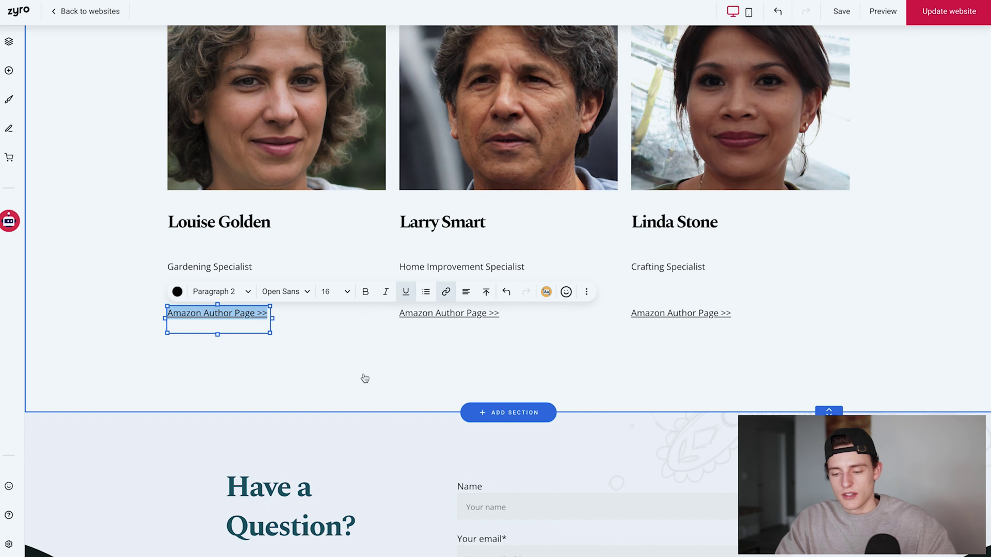
- Save the website, test the Gardening Specialist's Amazon author link in the About page preview and return to the editor
{"action": "left_click", "coordinate": [243, 356]}
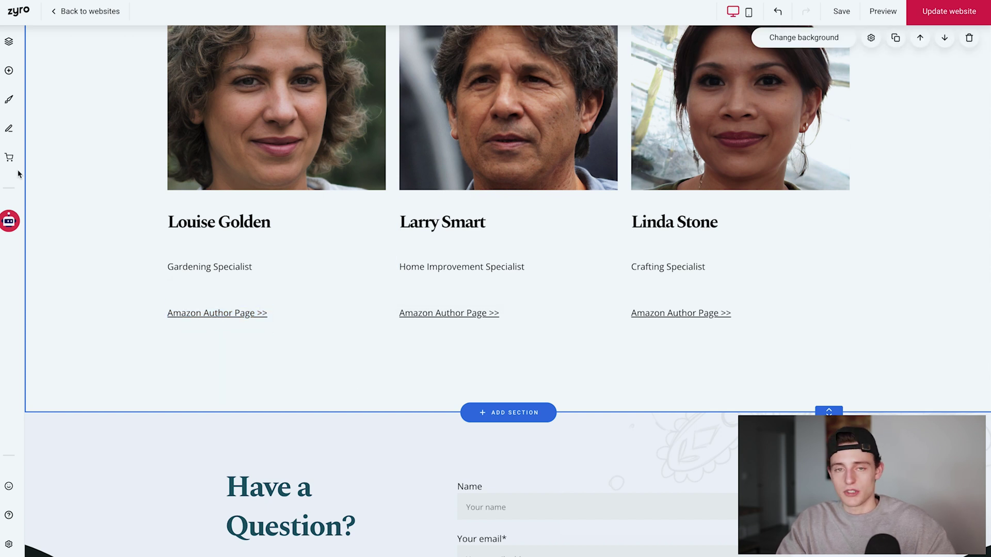
{"action": "left_click", "coordinate": [841, 10]}
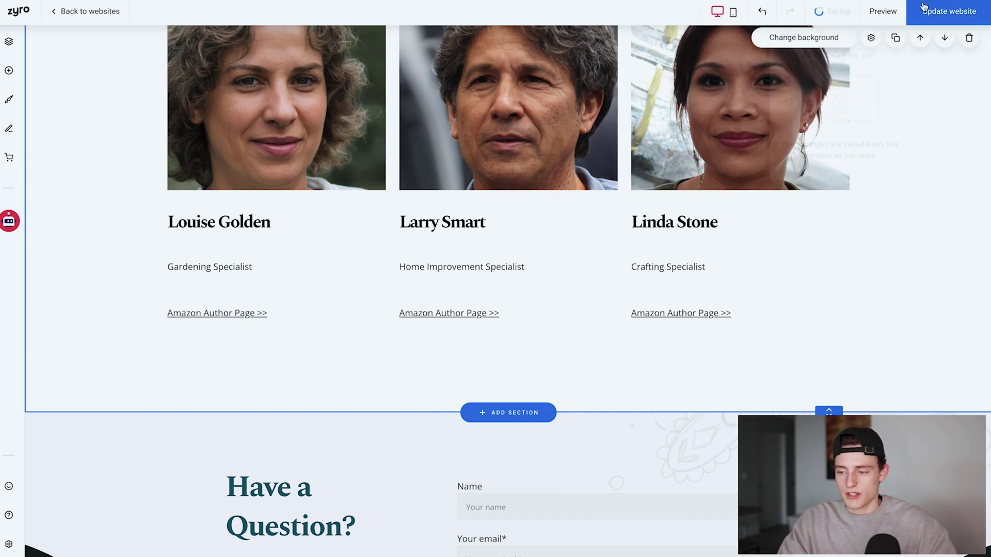
{"action": "left_click", "coordinate": [883, 11]}
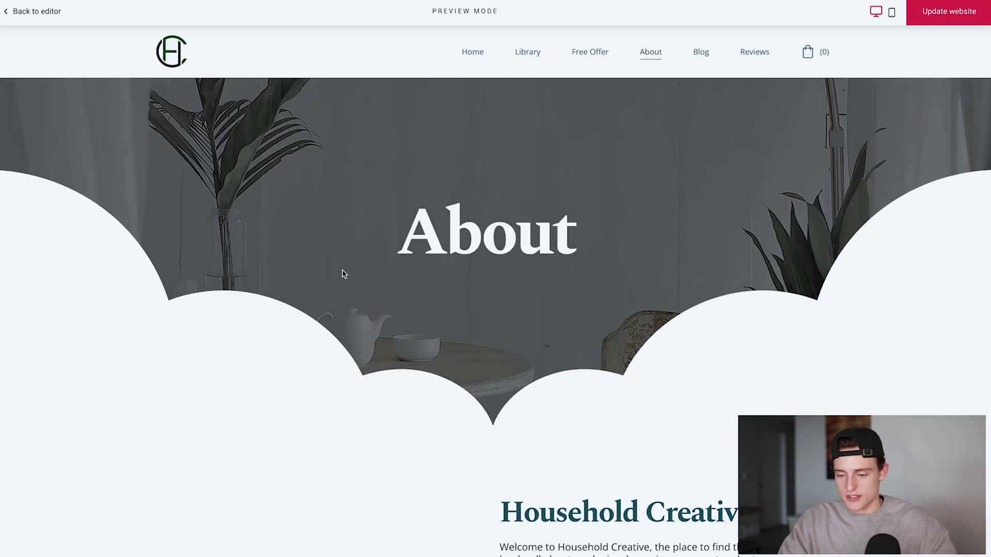
{"action": "scroll", "coordinate": [301, 267], "scroll_direction": "down", "scroll_amount": 15}
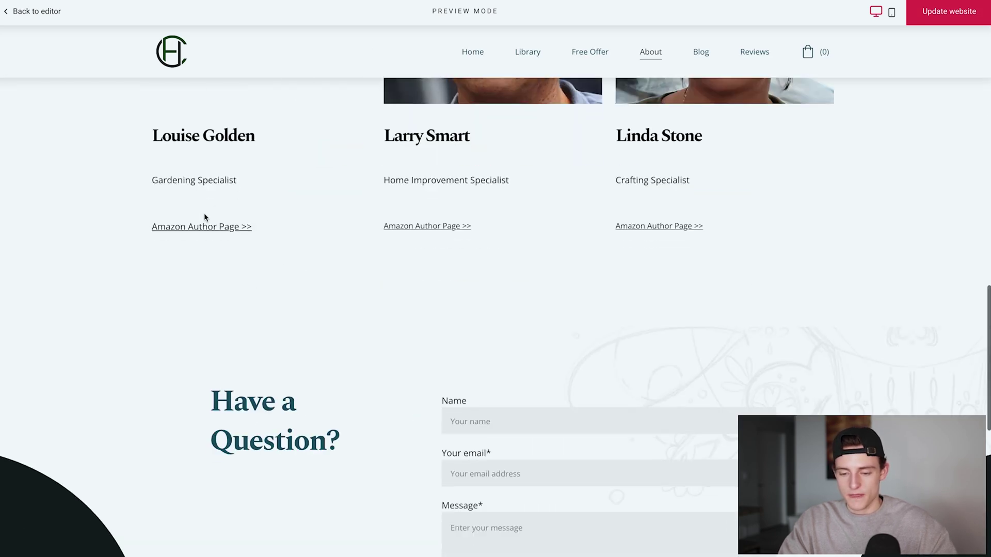
{"action": "left_click", "coordinate": [195, 227]}
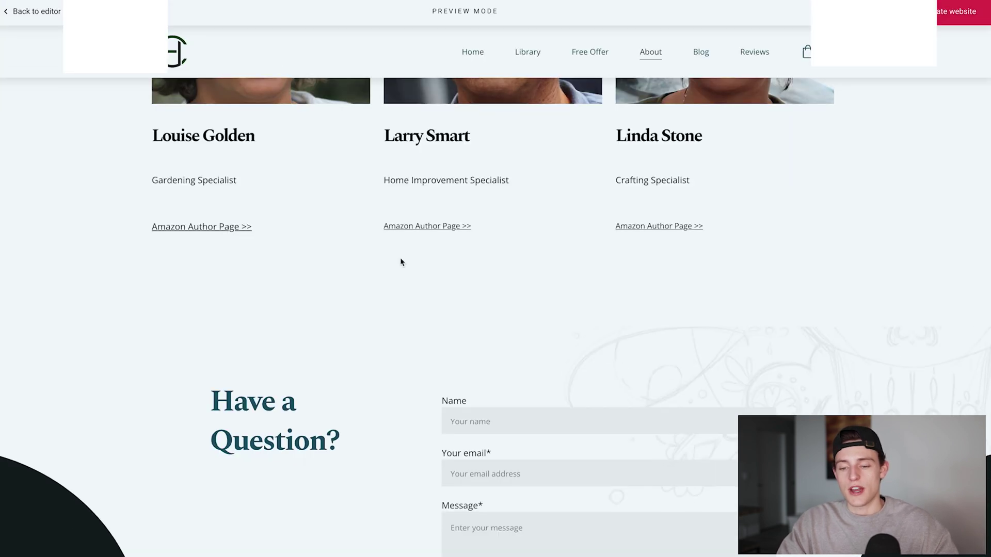
{"action": "scroll", "coordinate": [184, 272], "scroll_direction": "up", "scroll_amount": 4}
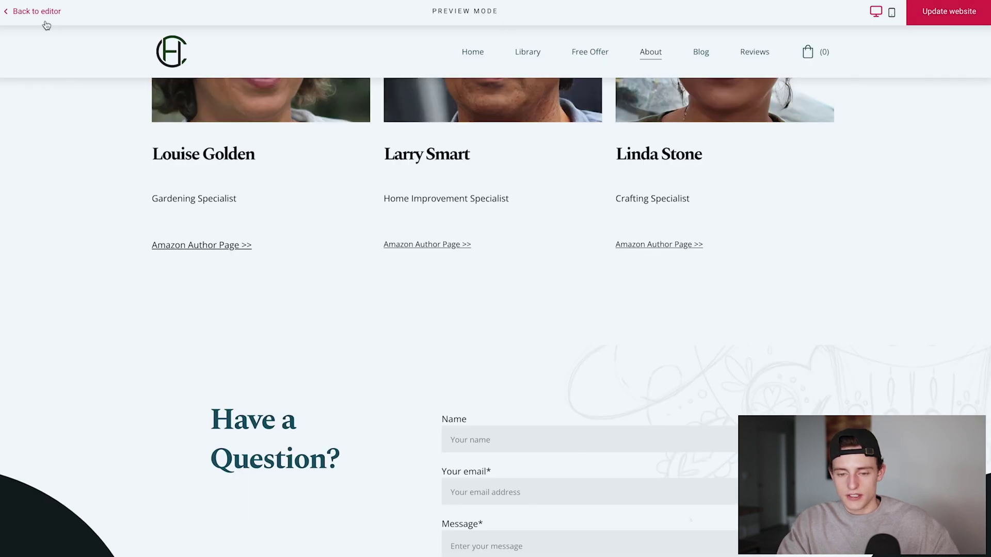
{"action": "left_click", "coordinate": [37, 11]}
- Place a new contact form element over the "Have a Question?" section and delete it
{"action": "scroll", "coordinate": [641, 216], "scroll_direction": "down", "scroll_amount": 10}
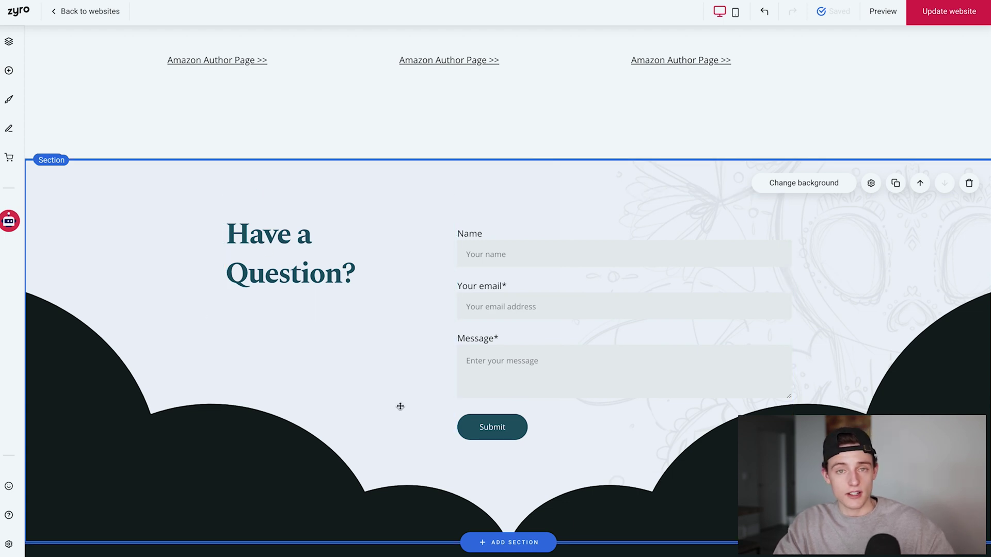
{"action": "left_click", "coordinate": [8, 70]}
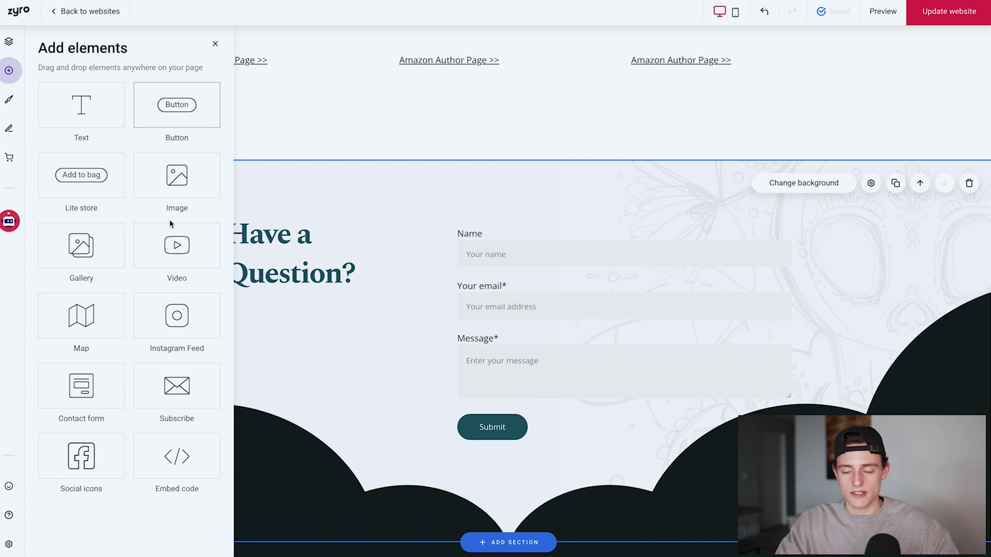
{"action": "left_click", "coordinate": [95, 387]}
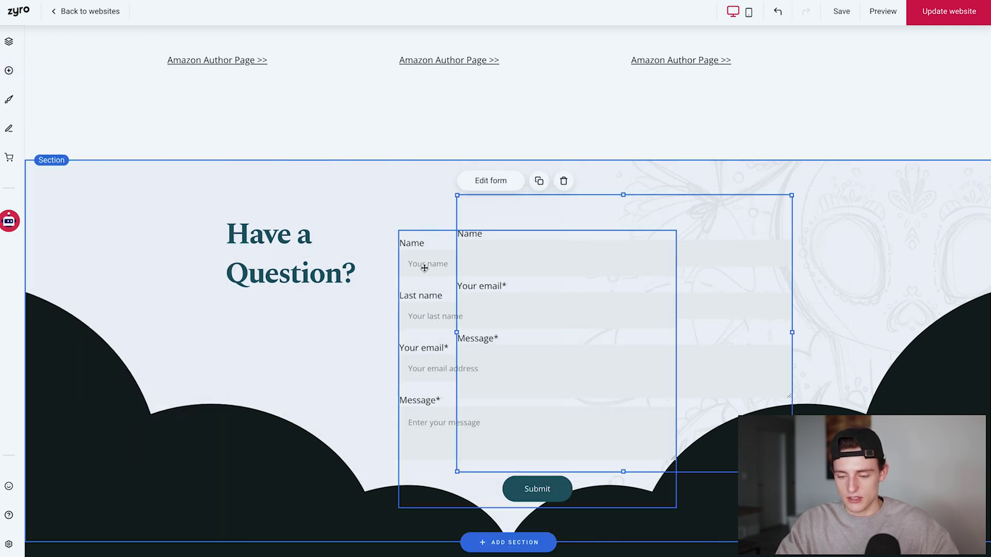
{"action": "left_click", "coordinate": [506, 217]}
- Inspect the field settings of the existing contact form in the "Have a Question?" section and close them
{"action": "left_click", "coordinate": [505, 239]}
{"action": "left_click", "coordinate": [486, 181]}
{"action": "left_click", "coordinate": [308, 215]}
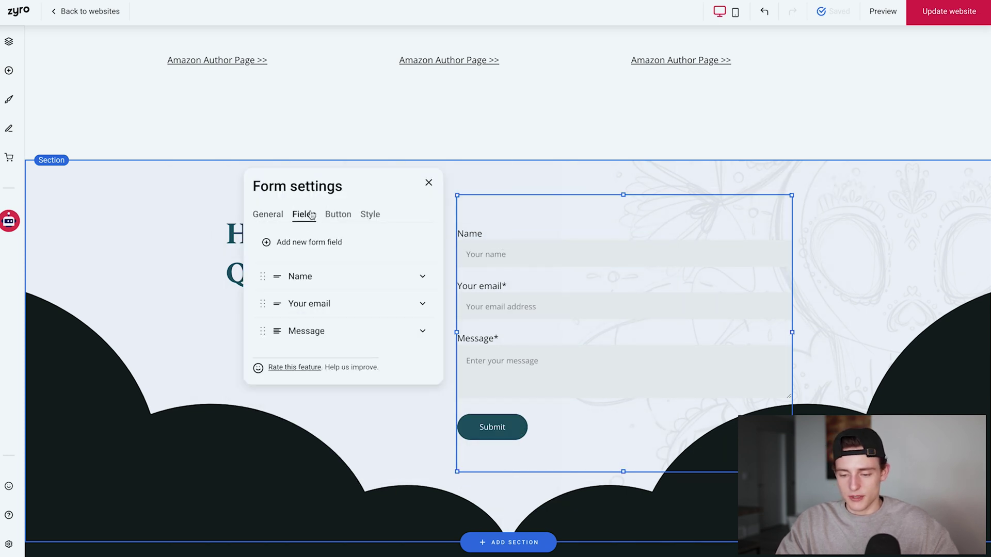
{"action": "left_click", "coordinate": [425, 185]}
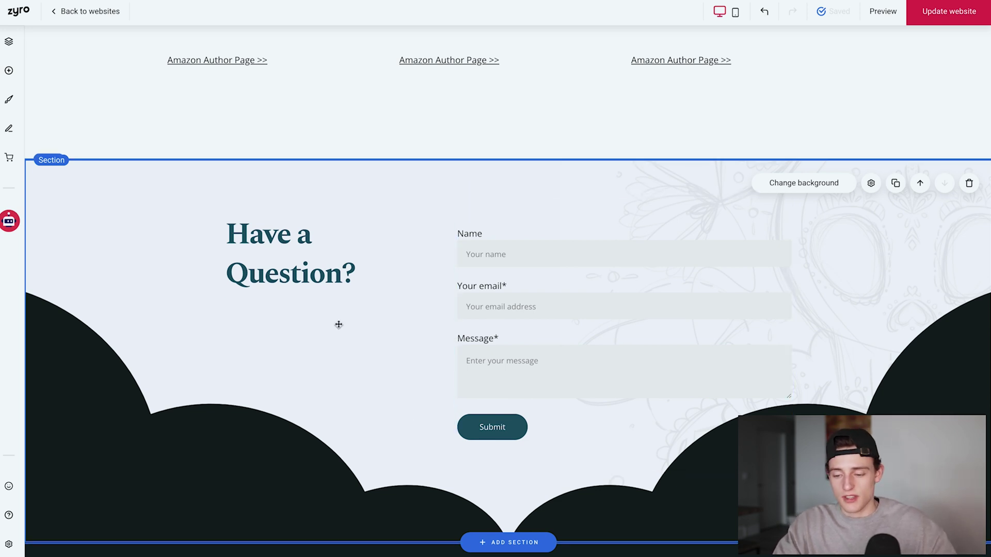
- Place a new subscribe form element under the social icons in the footer and delete it
{"action": "scroll", "coordinate": [522, 403], "scroll_direction": "down", "scroll_amount": 6}
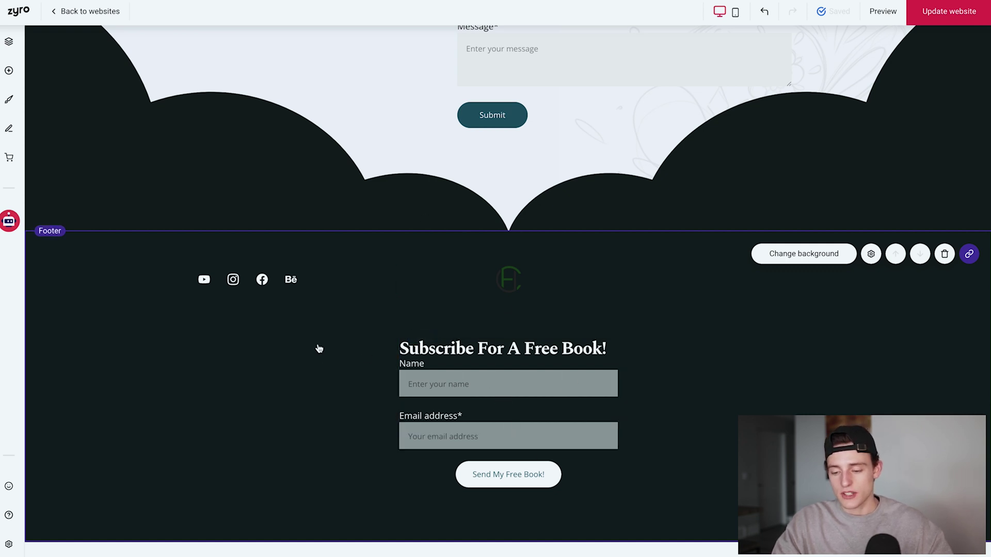
{"action": "left_click", "coordinate": [20, 68]}
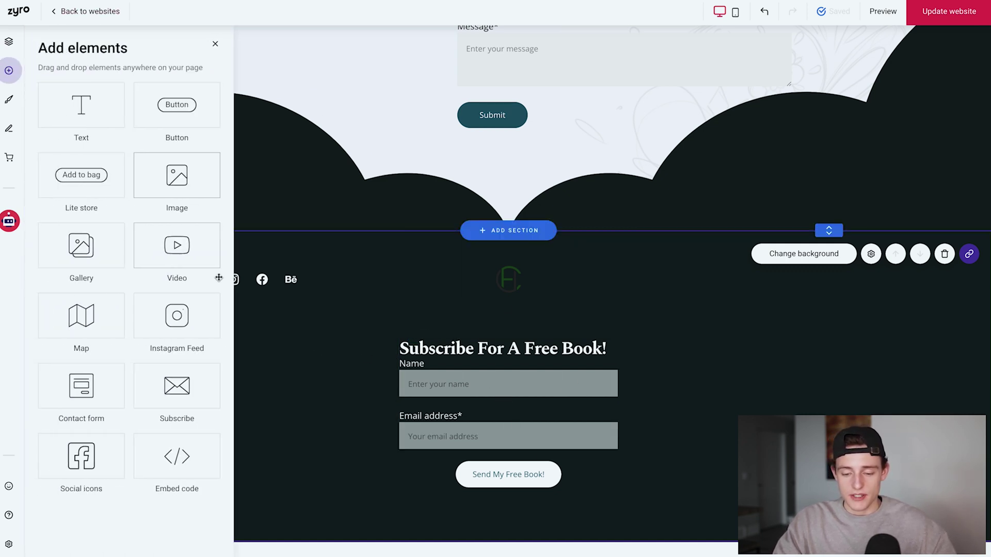
{"action": "left_click_drag", "start_coordinate": [168, 408], "coordinate": [201, 424]}
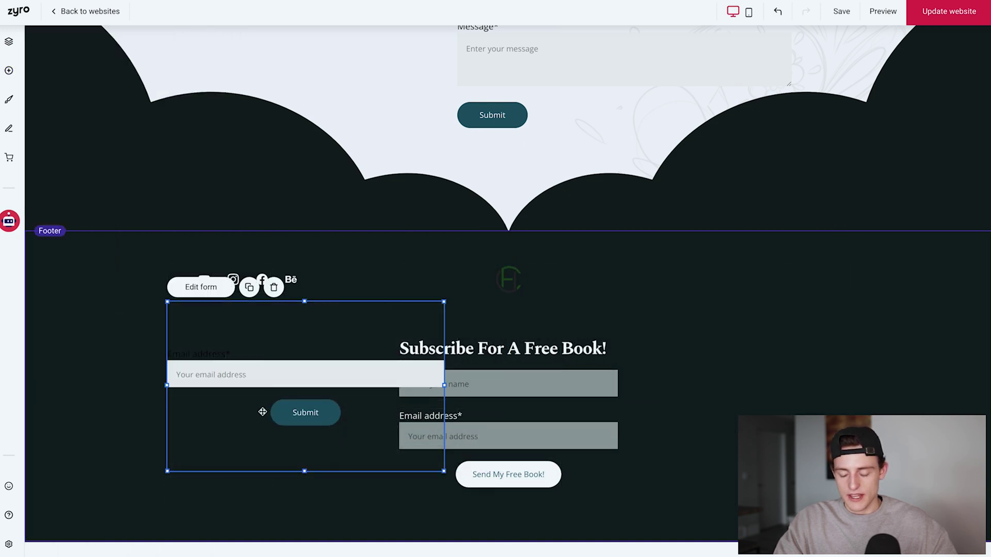
{"action": "left_click", "coordinate": [274, 288]}
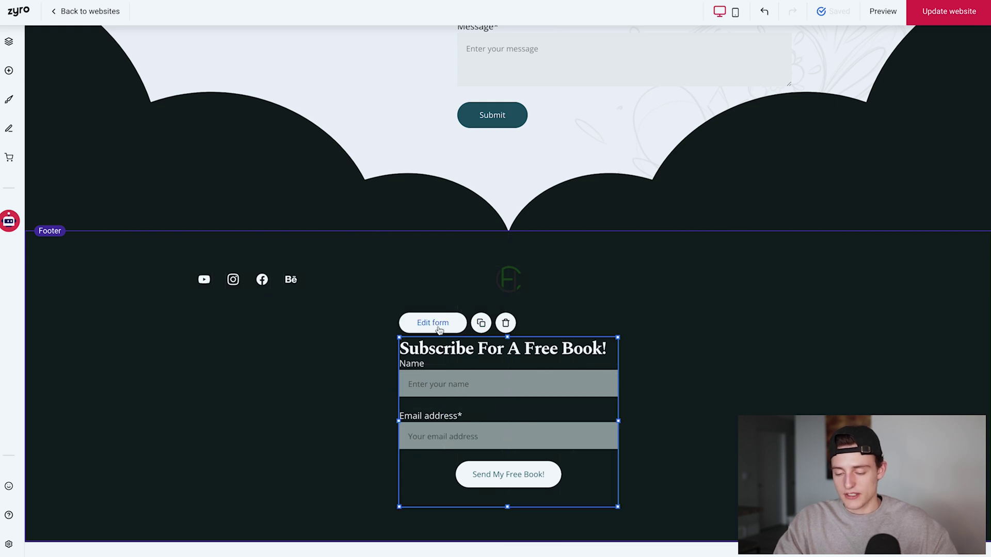
- Inspect the footer subscribe form's Email address field settings and the field types that can be added
{"action": "left_click", "coordinate": [439, 329]}
{"action": "left_click", "coordinate": [694, 277]}
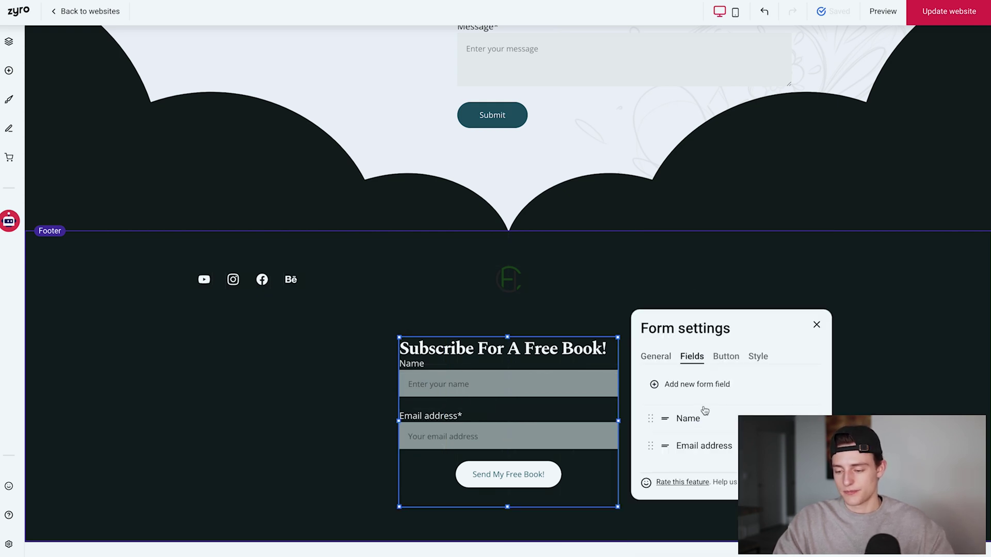
{"action": "left_click", "coordinate": [728, 445]}
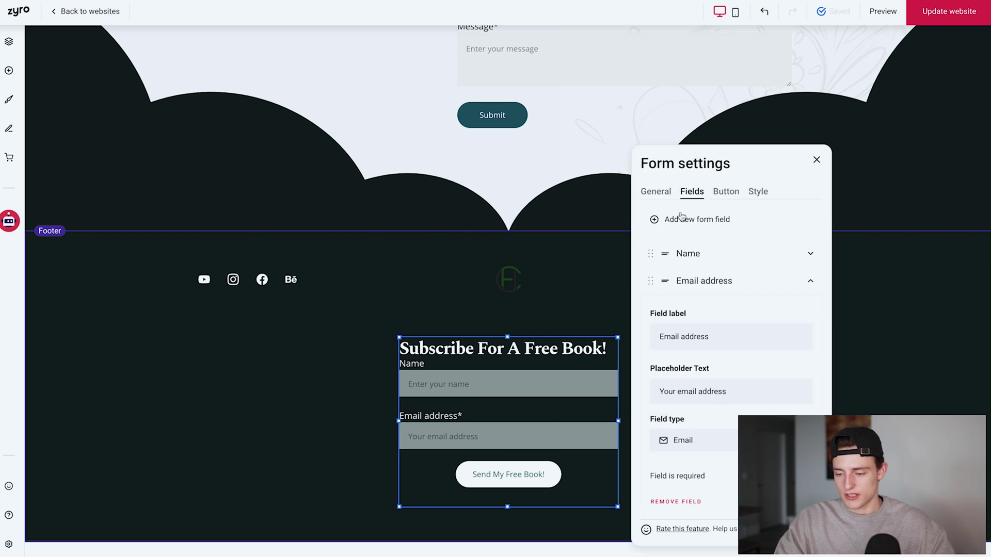
{"action": "left_click", "coordinate": [671, 226]}
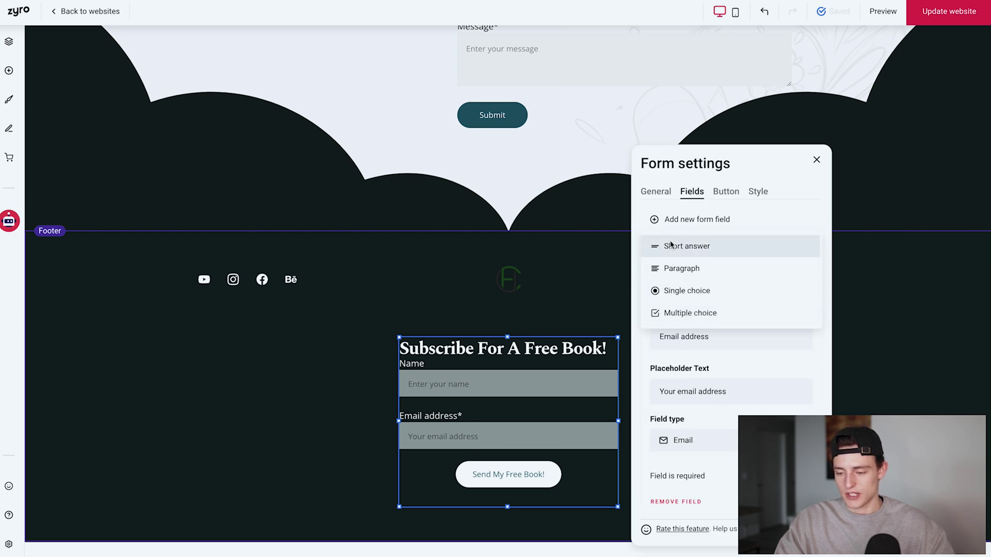
{"action": "key", "text": "Escape"}
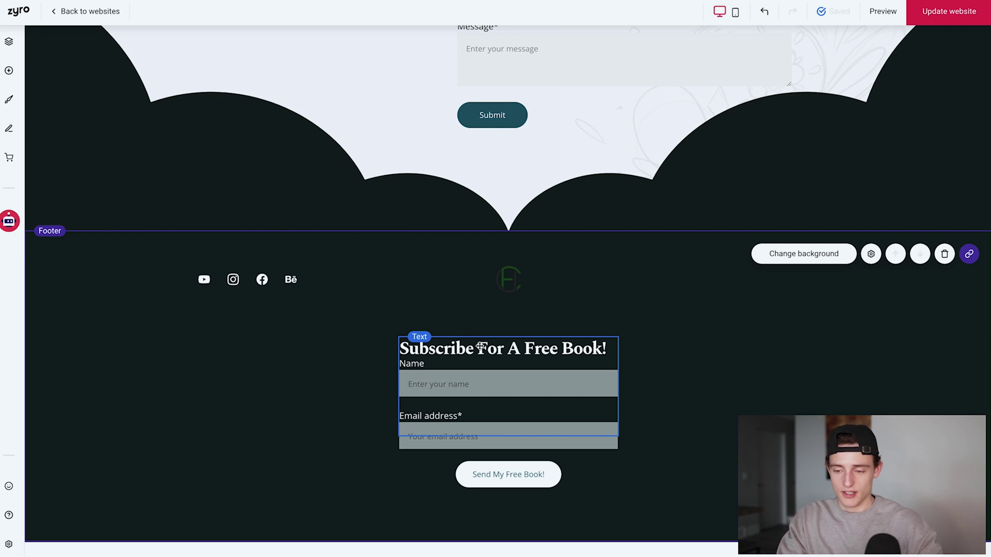
- Open the website's settings and view the form submissions for the contact and subscribe forms
{"action": "scroll", "coordinate": [480, 346], "scroll_direction": "up", "scroll_amount": 15}
{"action": "scroll", "coordinate": [473, 287], "scroll_direction": "down", "scroll_amount": 10}
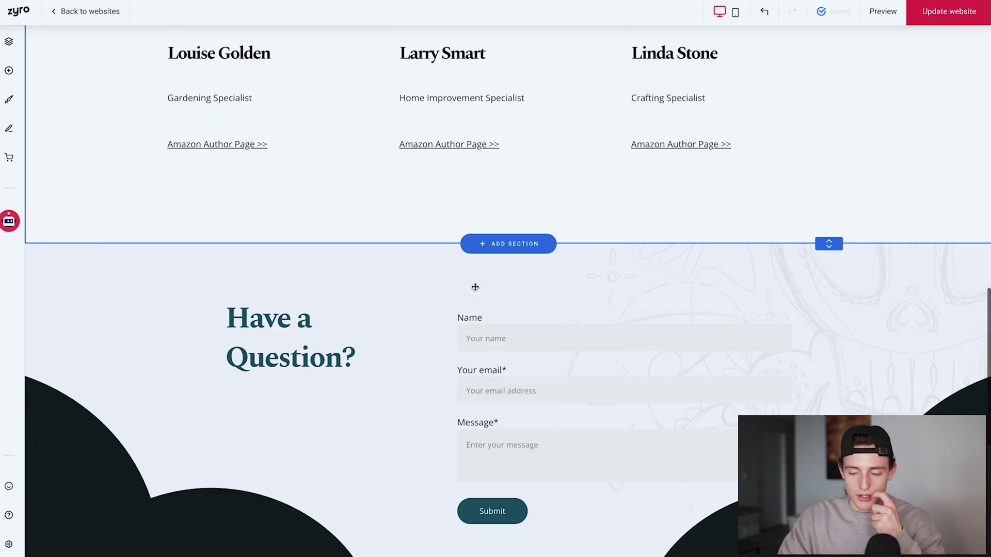
{"action": "scroll", "coordinate": [475, 287], "scroll_direction": "down", "scroll_amount": 5}
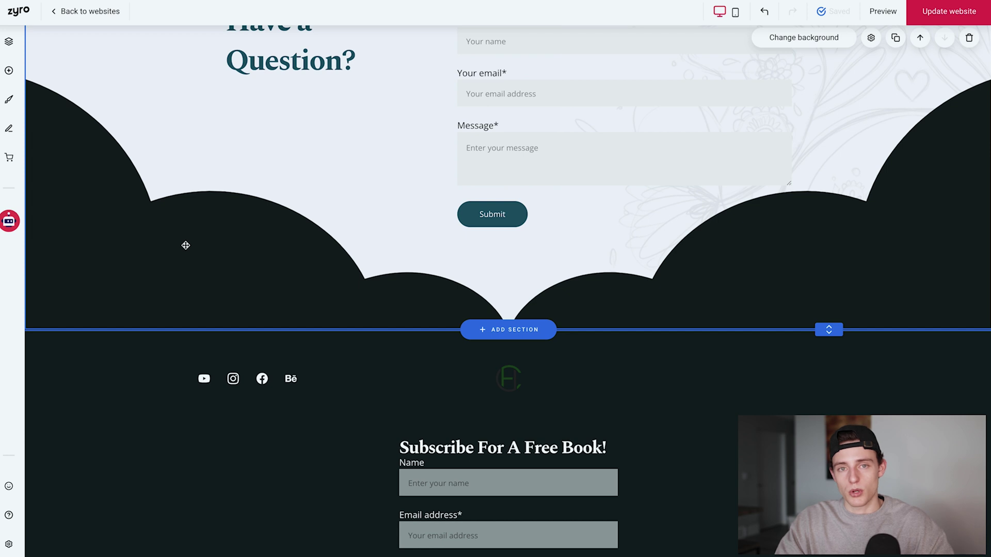
{"action": "scroll", "coordinate": [289, 90], "scroll_direction": "down", "scroll_amount": 2}
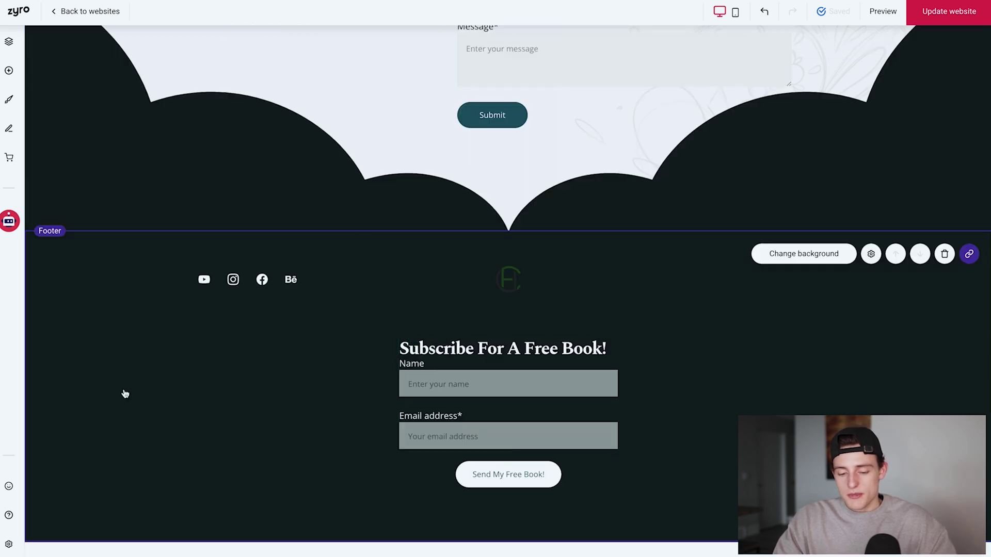
{"action": "left_click", "coordinate": [8, 545]}
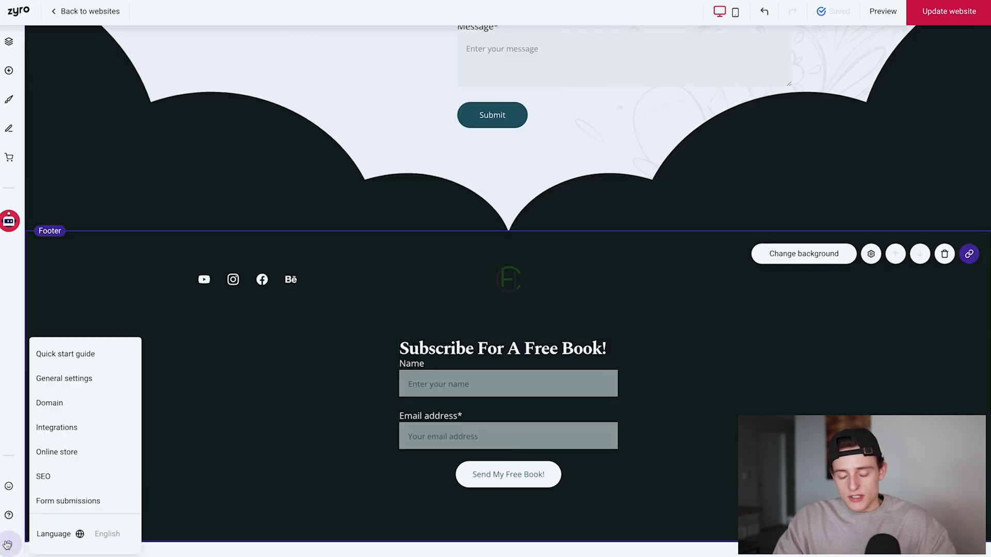
{"action": "left_click", "coordinate": [66, 381]}
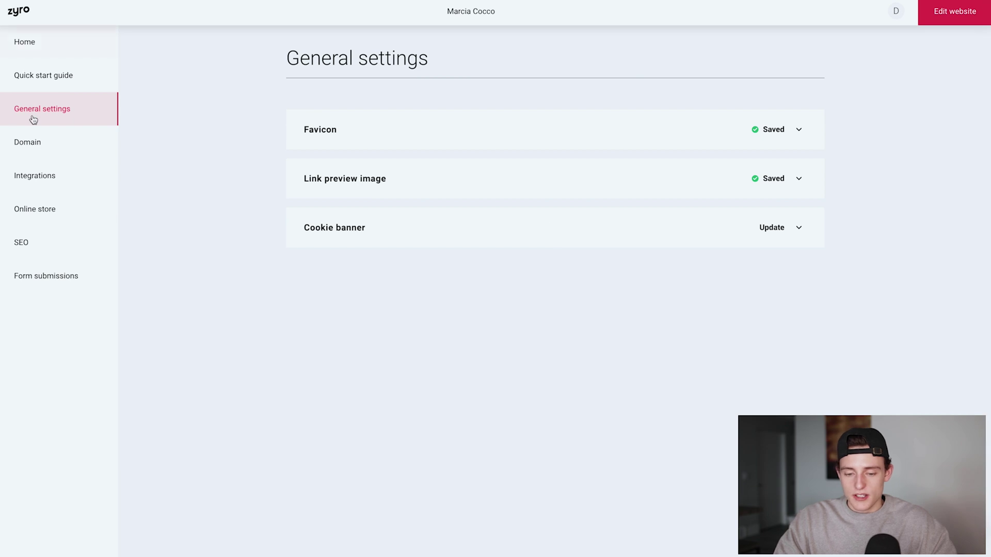
{"action": "left_click", "coordinate": [46, 271]}
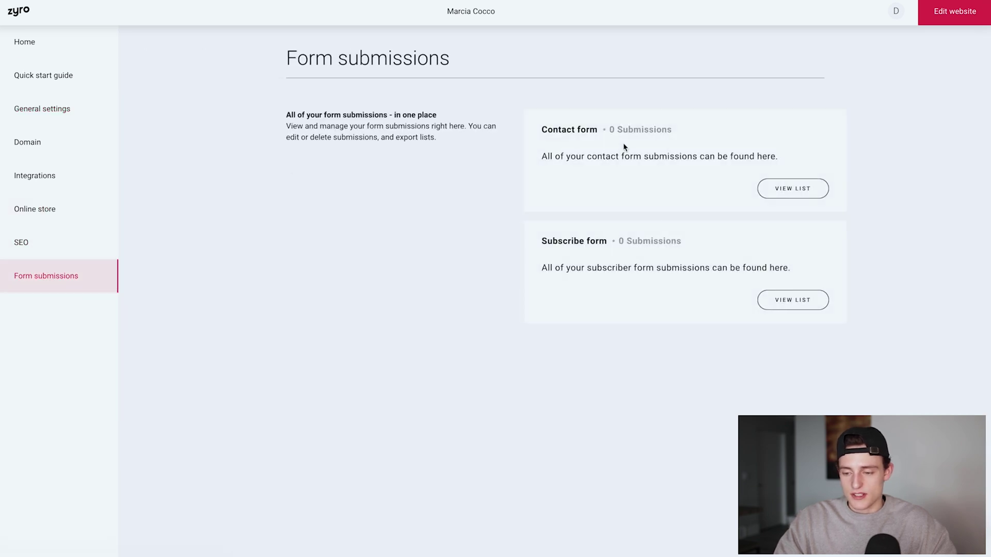